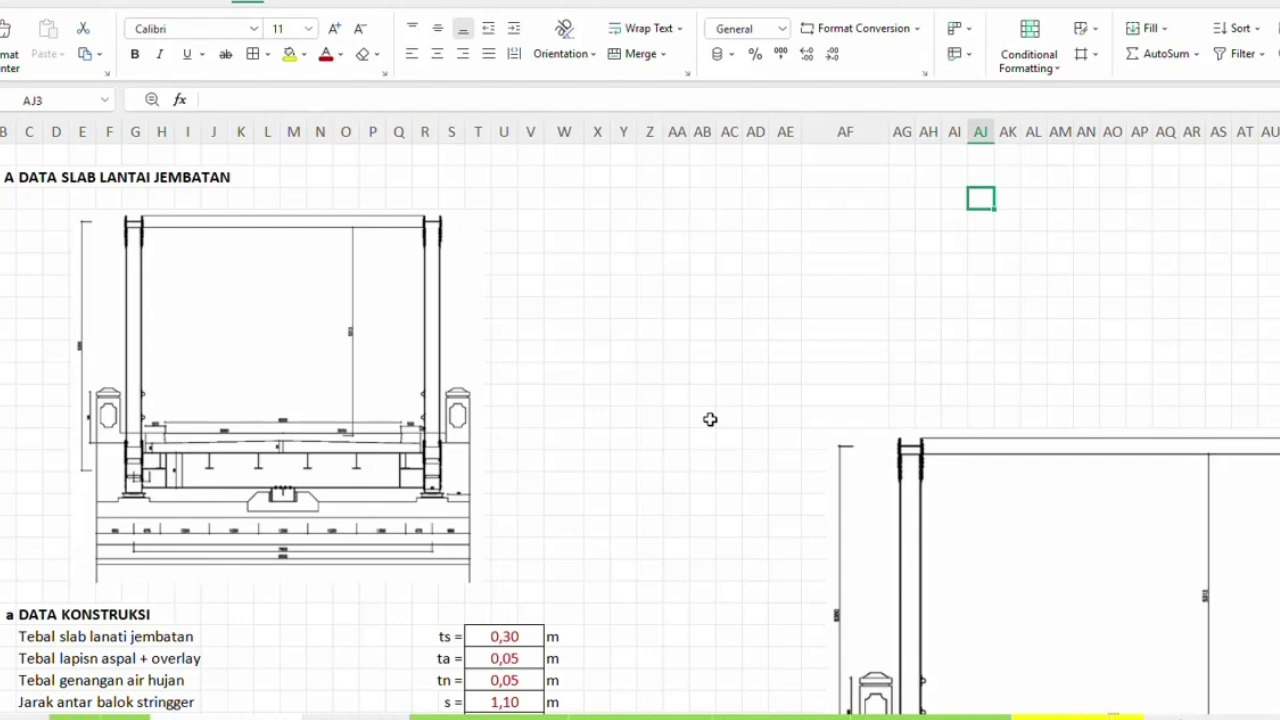
Review the bridge cross-section drawing and the DATA KONSTRUKSI inputs, from slab thickness to total bridge width and span length.
{"action": "scroll", "coordinate": [710, 419], "scroll_direction": "down", "scroll_amount": 1}
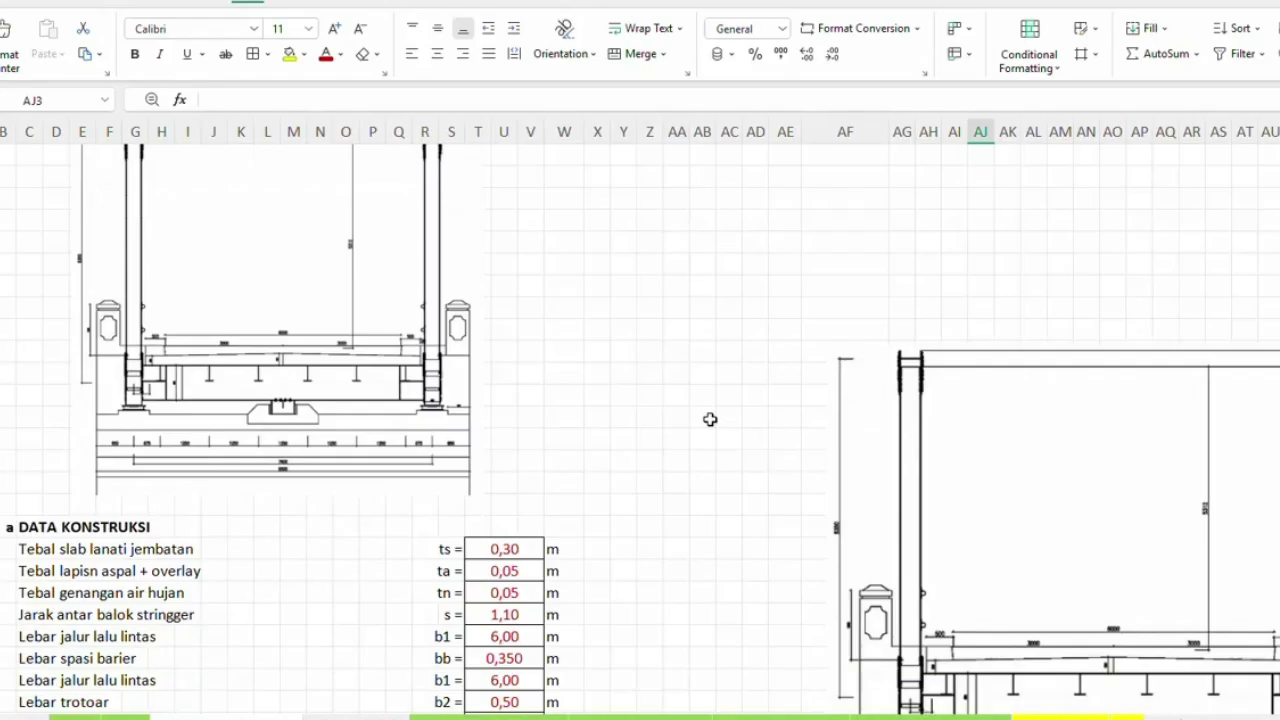
{"action": "scroll", "coordinate": [710, 419], "scroll_direction": "down", "scroll_amount": 1}
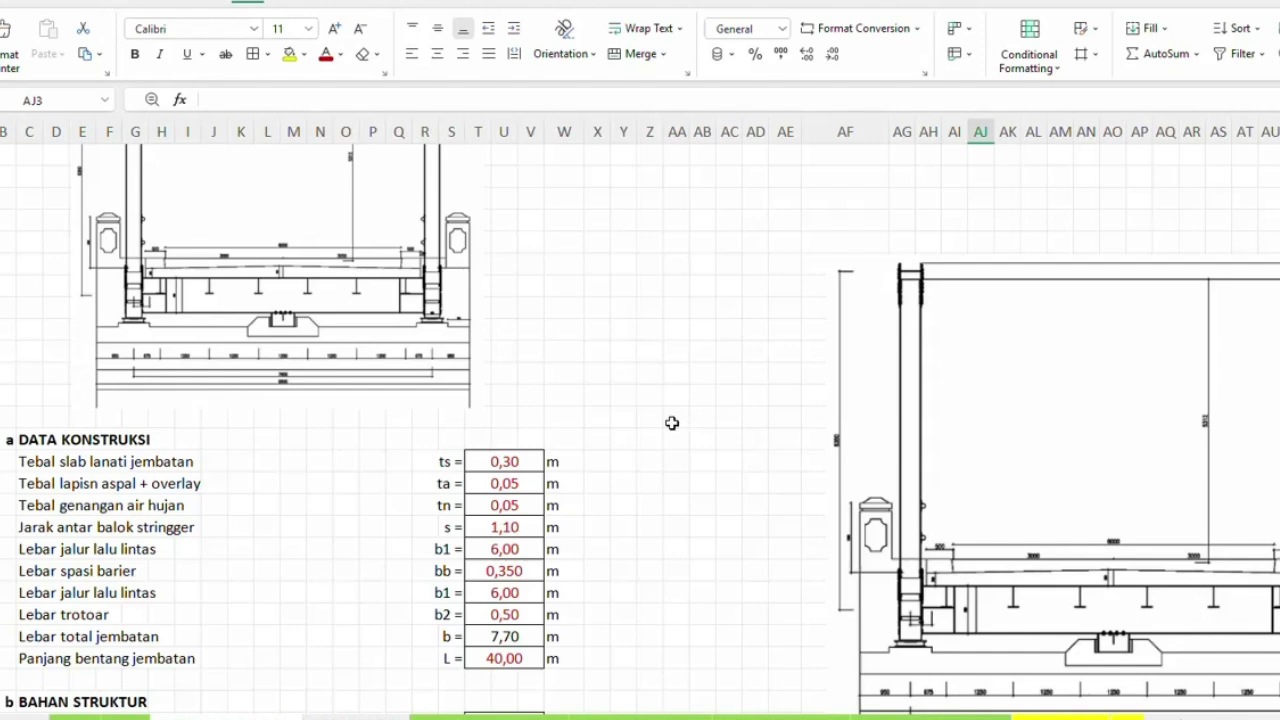
{"action": "scroll", "coordinate": [671, 423], "scroll_direction": "down", "scroll_amount": 2}
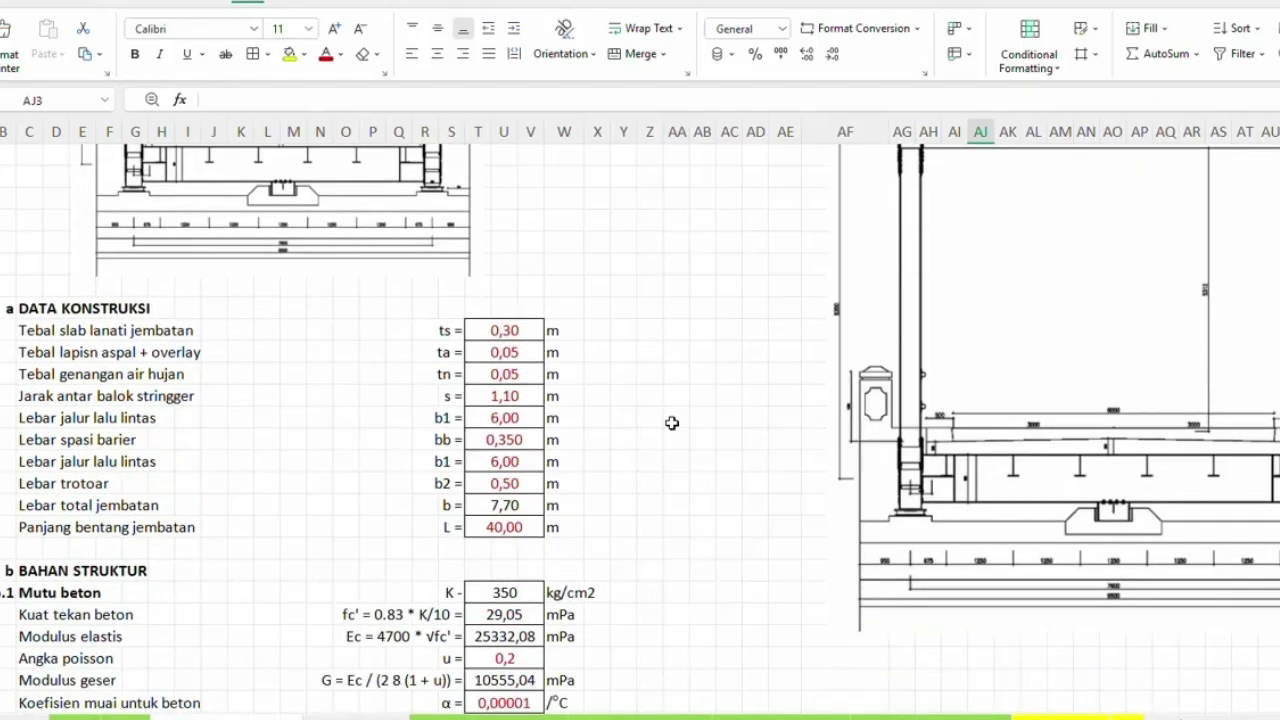
{"action": "scroll", "coordinate": [671, 423], "scroll_direction": "up", "scroll_amount": 2}
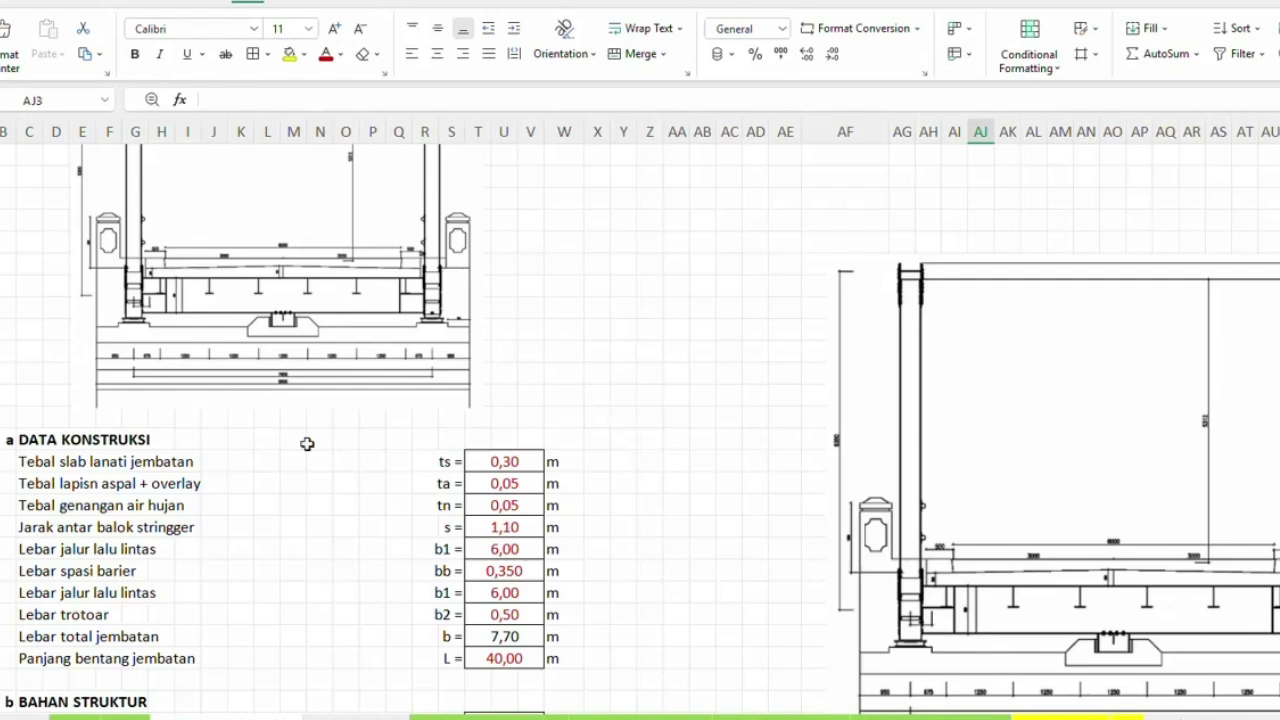
{"action": "scroll", "coordinate": [156, 427], "scroll_direction": "down", "scroll_amount": 1}
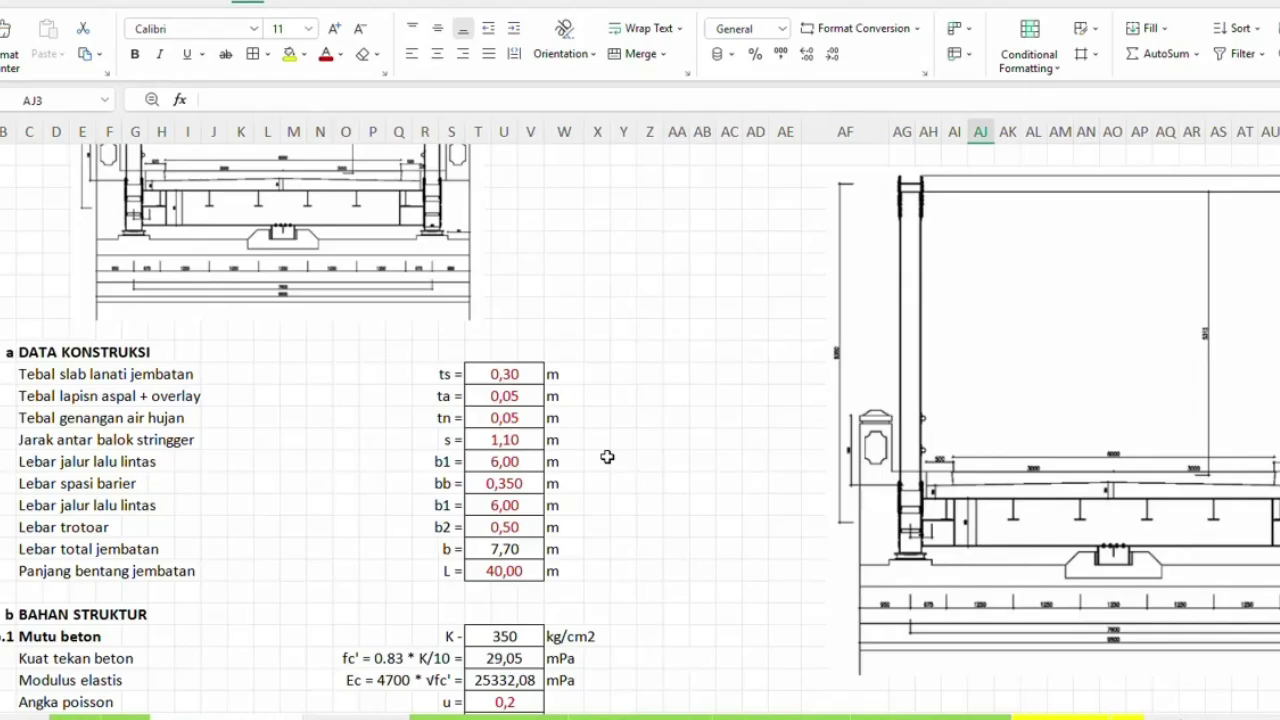
{"action": "scroll", "coordinate": [224, 215], "scroll_direction": "up", "scroll_amount": 1}
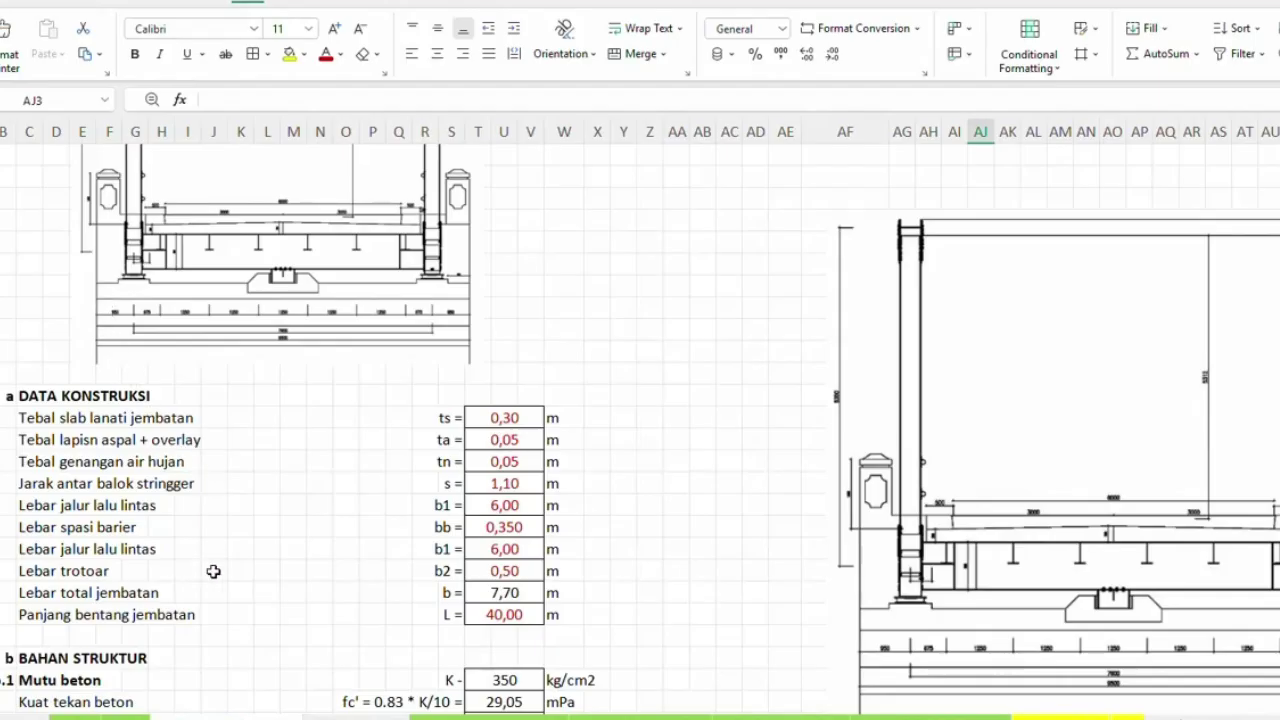
{"action": "left_click", "coordinate": [521, 544]}
{"action": "left_click", "coordinate": [712, 507]}
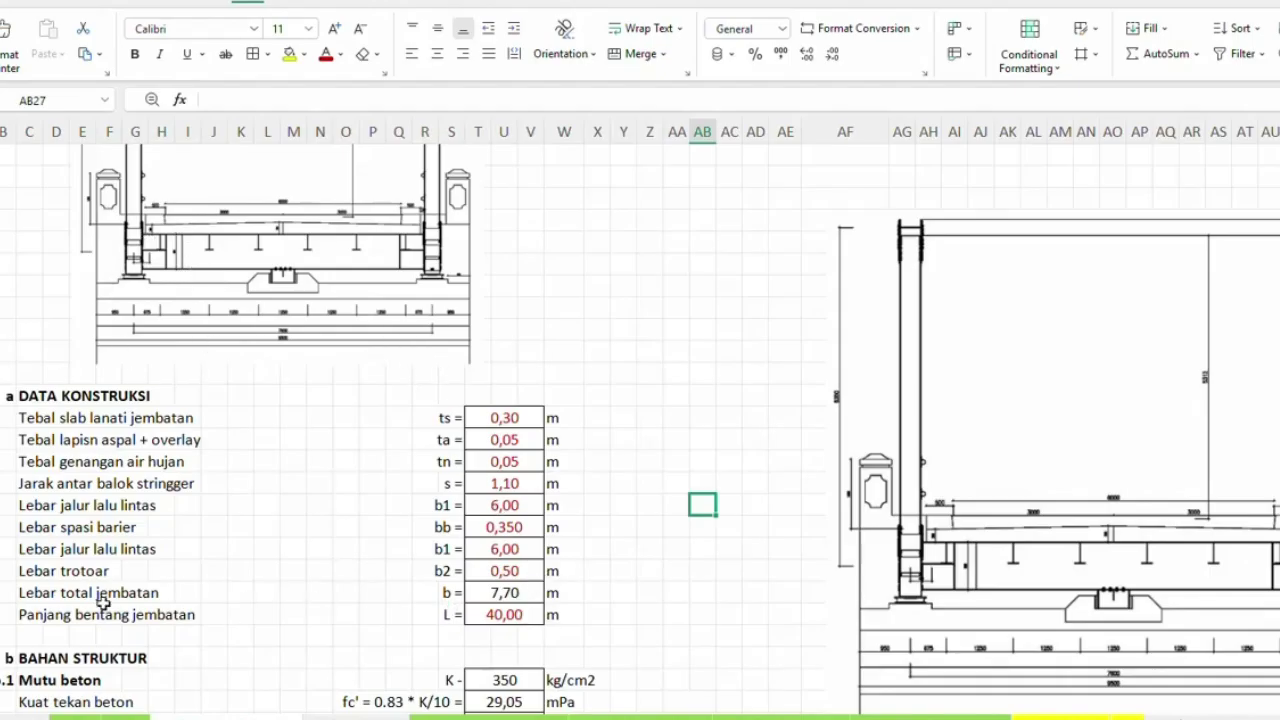
{"action": "left_click", "coordinate": [517, 591]}
{"action": "left_click", "coordinate": [669, 562]}
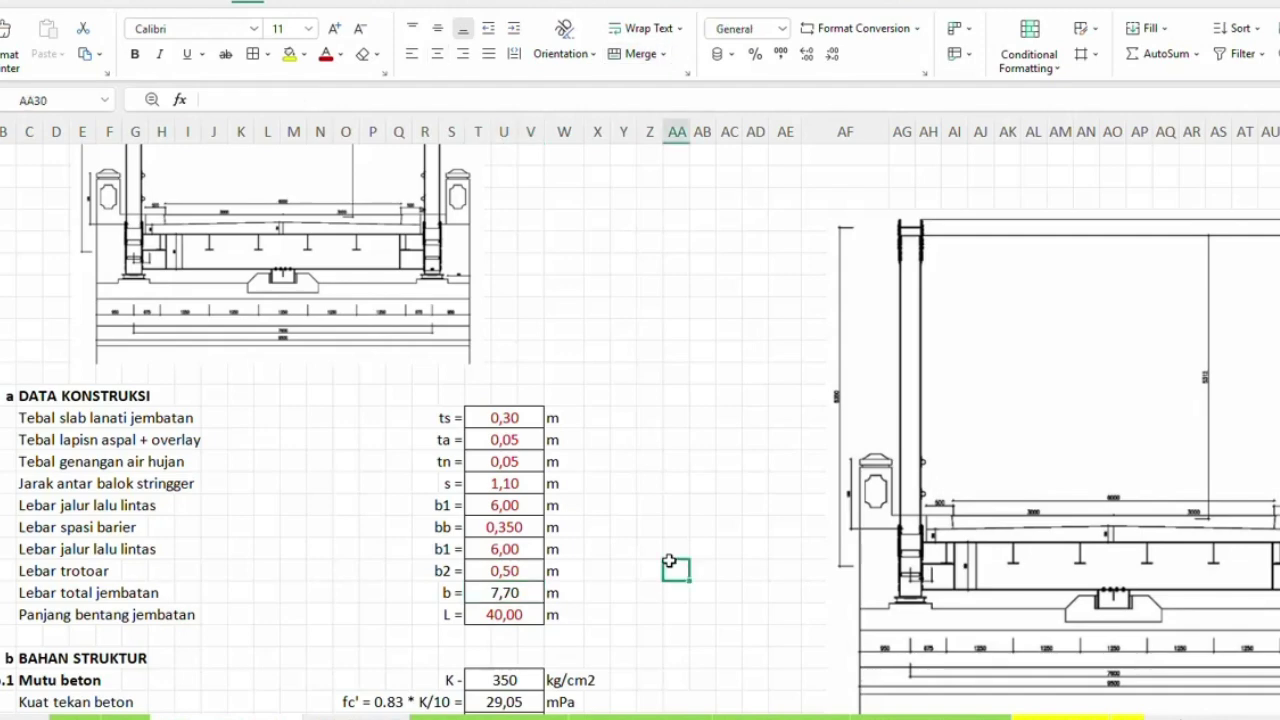
Examine the BAHAN STRUKTUR data for concrete grade, reinforcing steel grade and specific gravities.
{"action": "scroll", "coordinate": [645, 530], "scroll_direction": "down", "scroll_amount": 2}
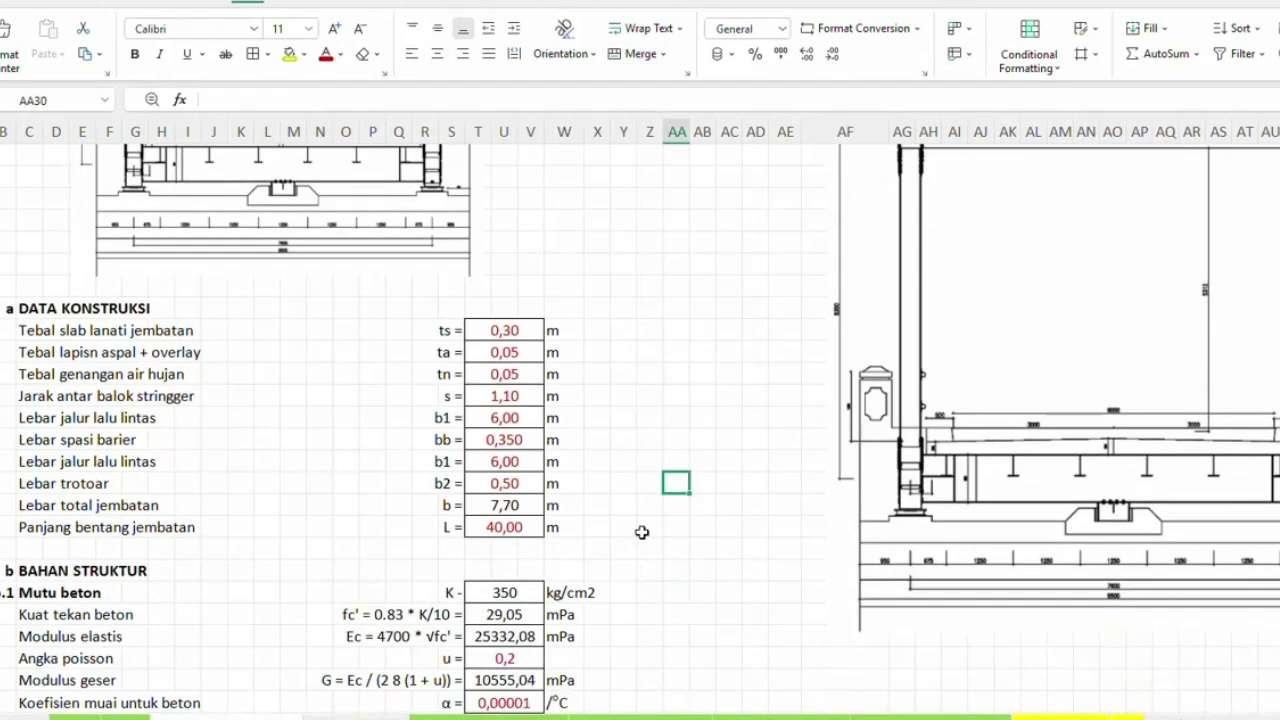
{"action": "scroll", "coordinate": [642, 532], "scroll_direction": "down", "scroll_amount": 1}
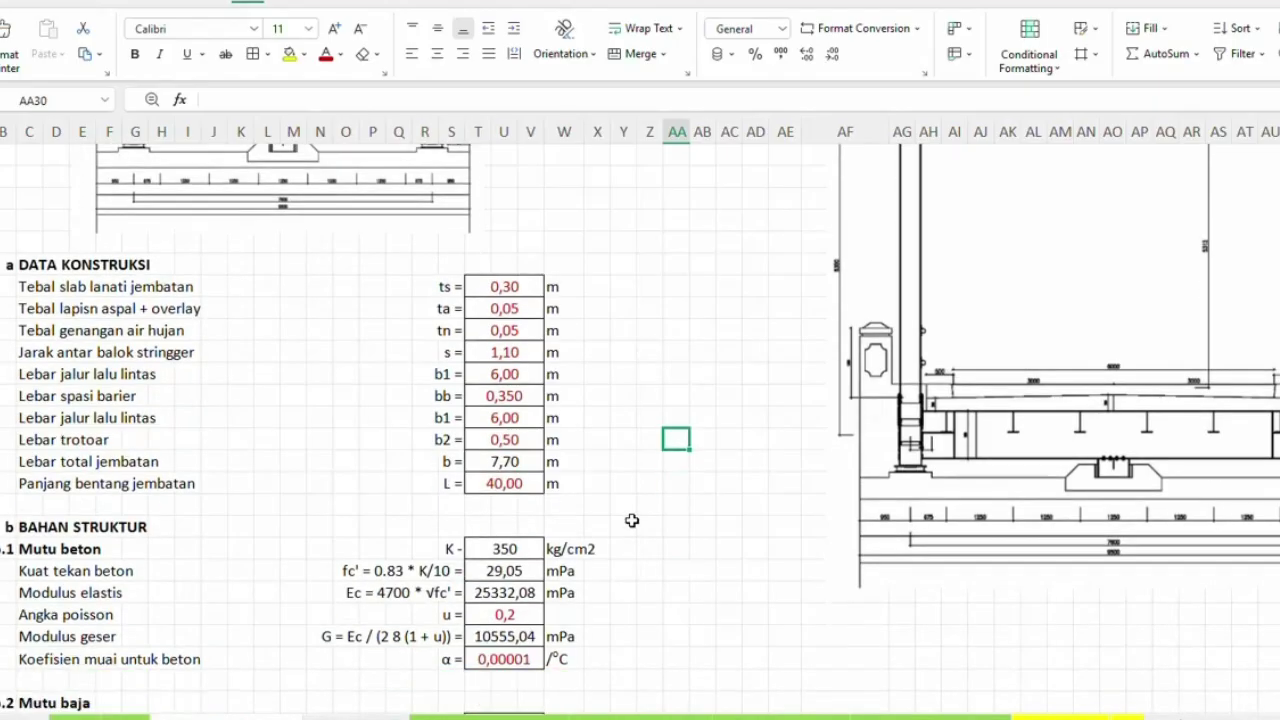
{"action": "scroll", "coordinate": [632, 520], "scroll_direction": "down", "scroll_amount": 2}
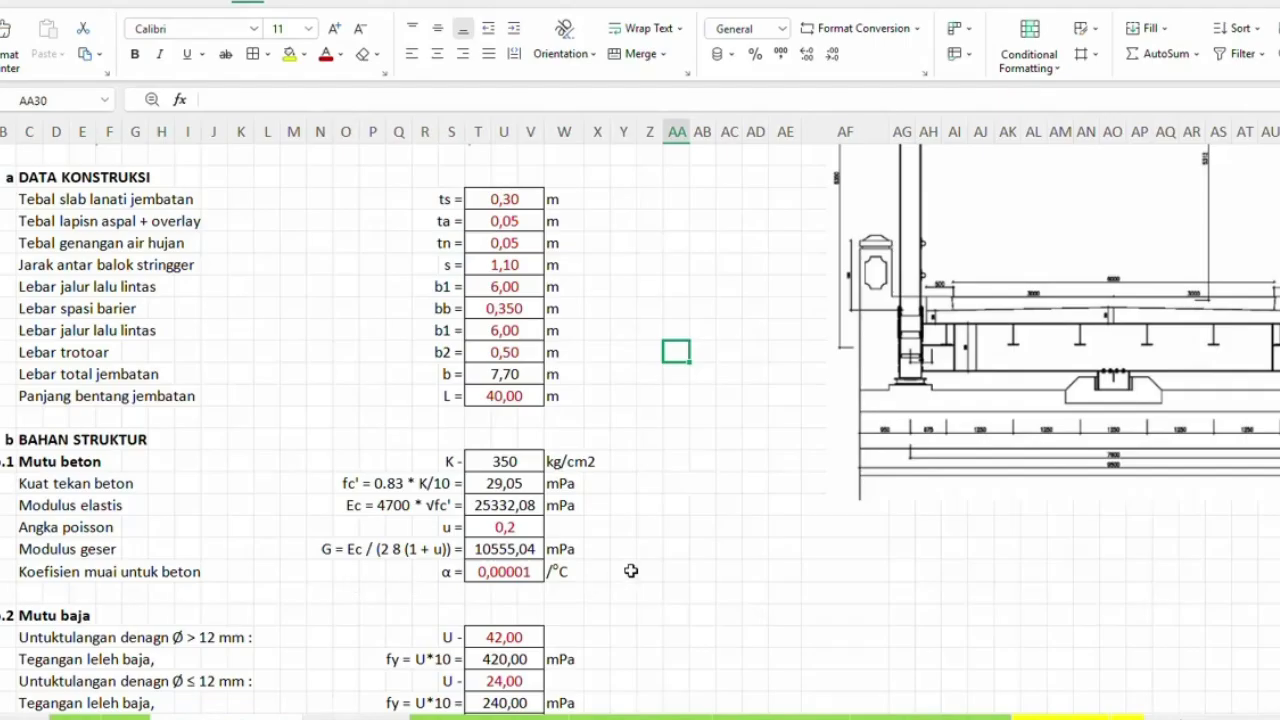
{"action": "scroll", "coordinate": [631, 571], "scroll_direction": "down", "scroll_amount": 3}
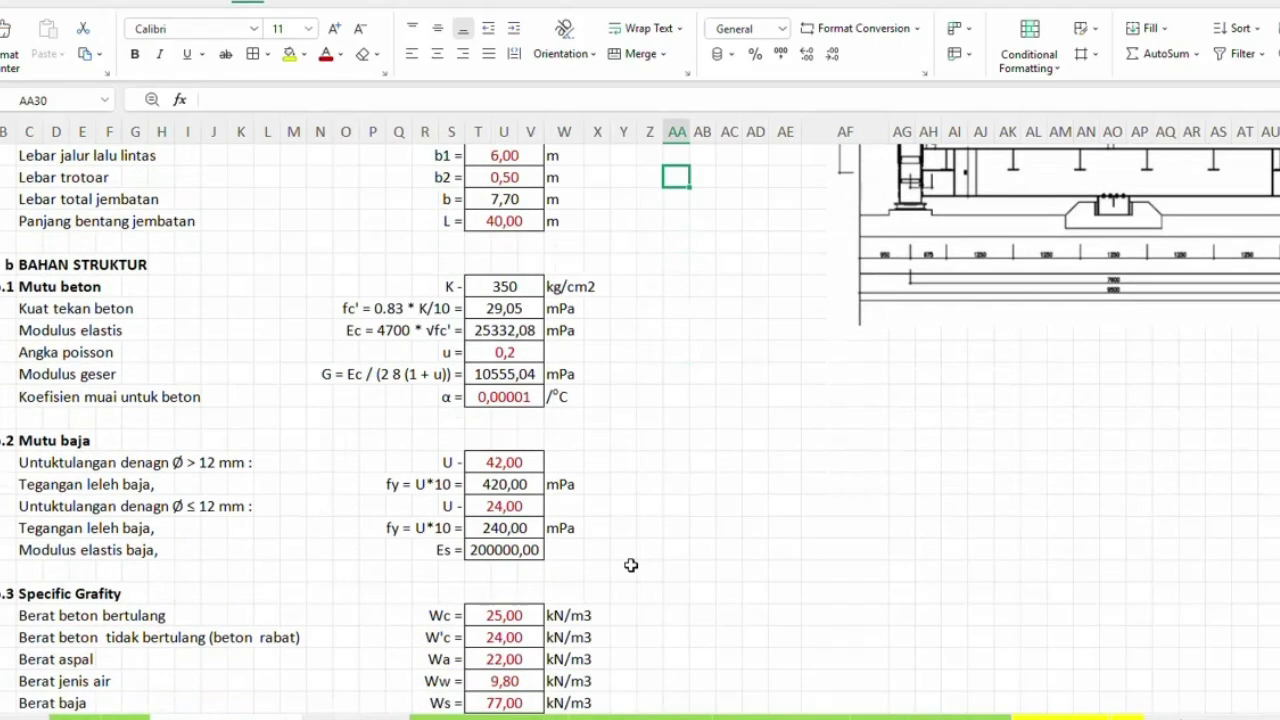
{"action": "left_click", "coordinate": [677, 508]}
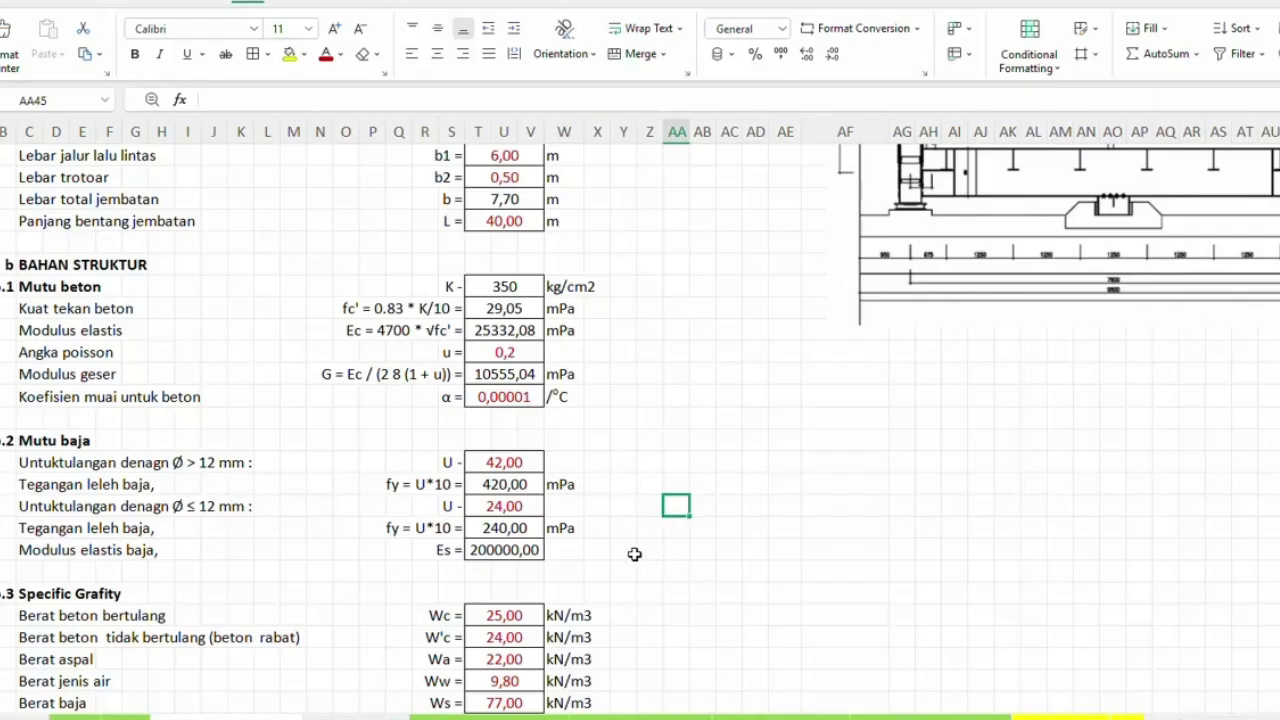
{"action": "scroll", "coordinate": [606, 534], "scroll_direction": "down", "scroll_amount": 4}
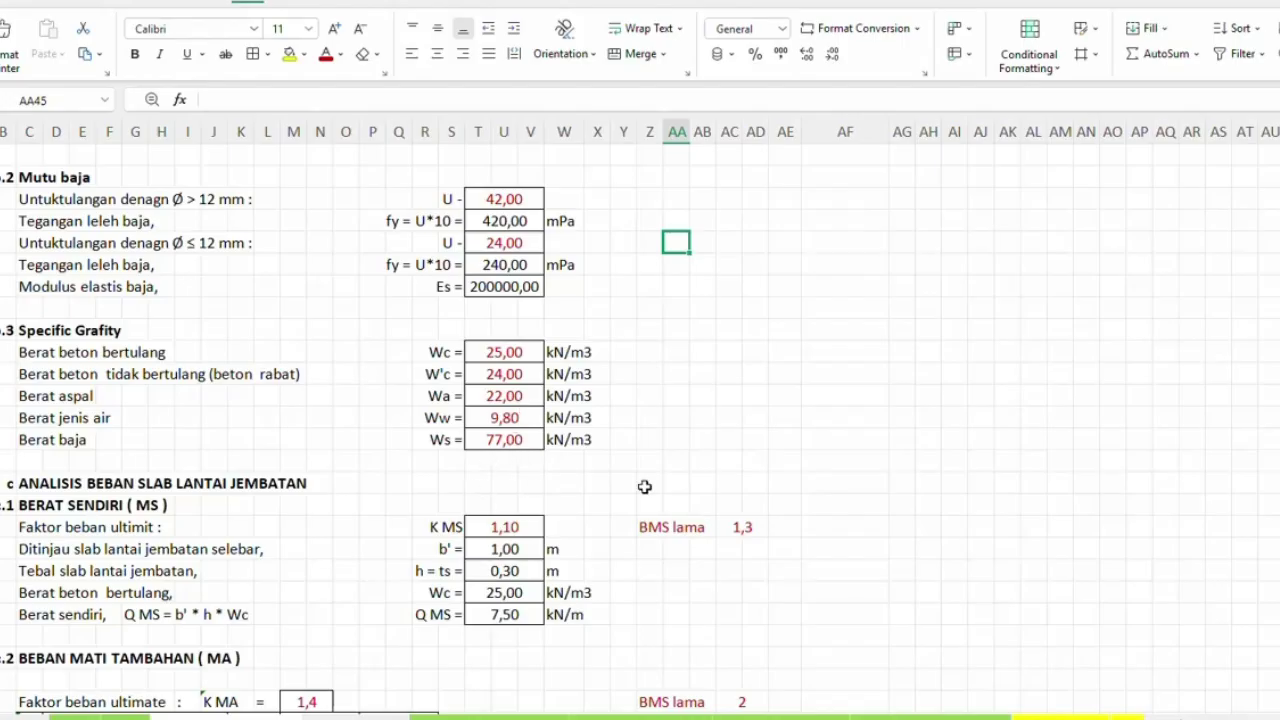
Examine the self-weight (MS) and additional dead load (MA) calculations, comparing the MA ultimate load factor with its BMS lama value.
{"action": "scroll", "coordinate": [688, 481], "scroll_direction": "down", "scroll_amount": 2}
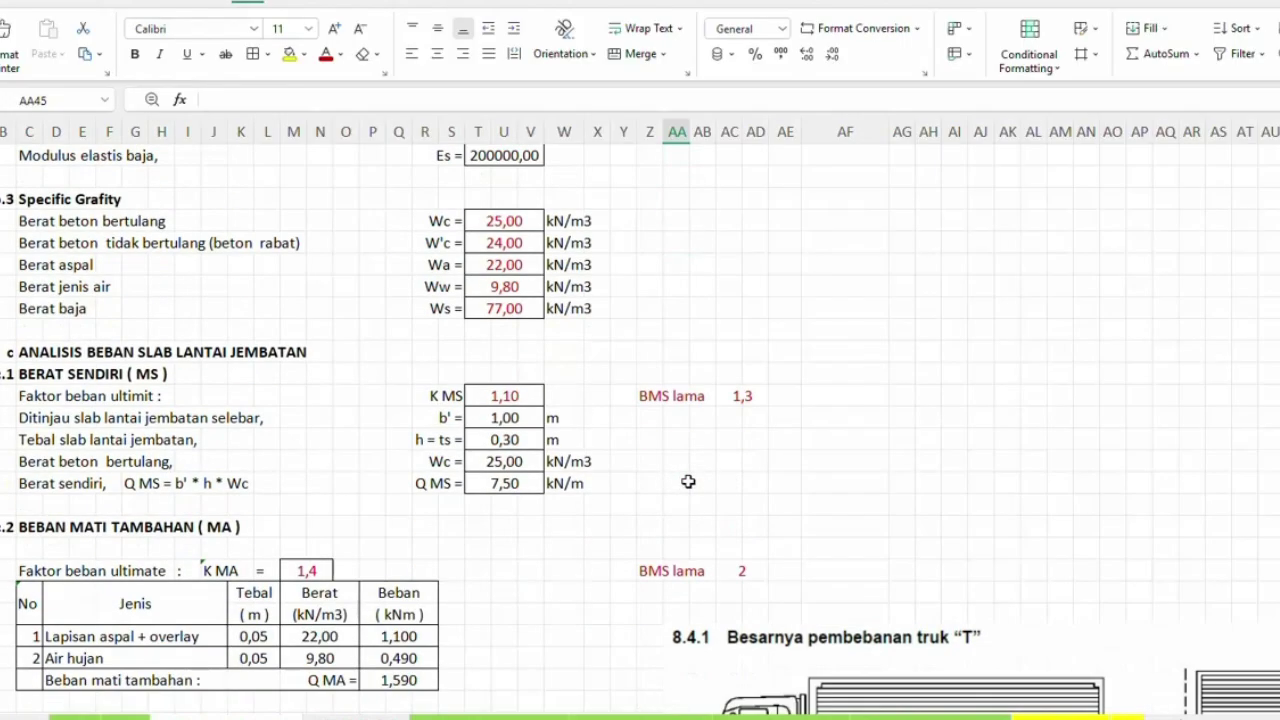
{"action": "scroll", "coordinate": [687, 481], "scroll_direction": "down", "scroll_amount": 2}
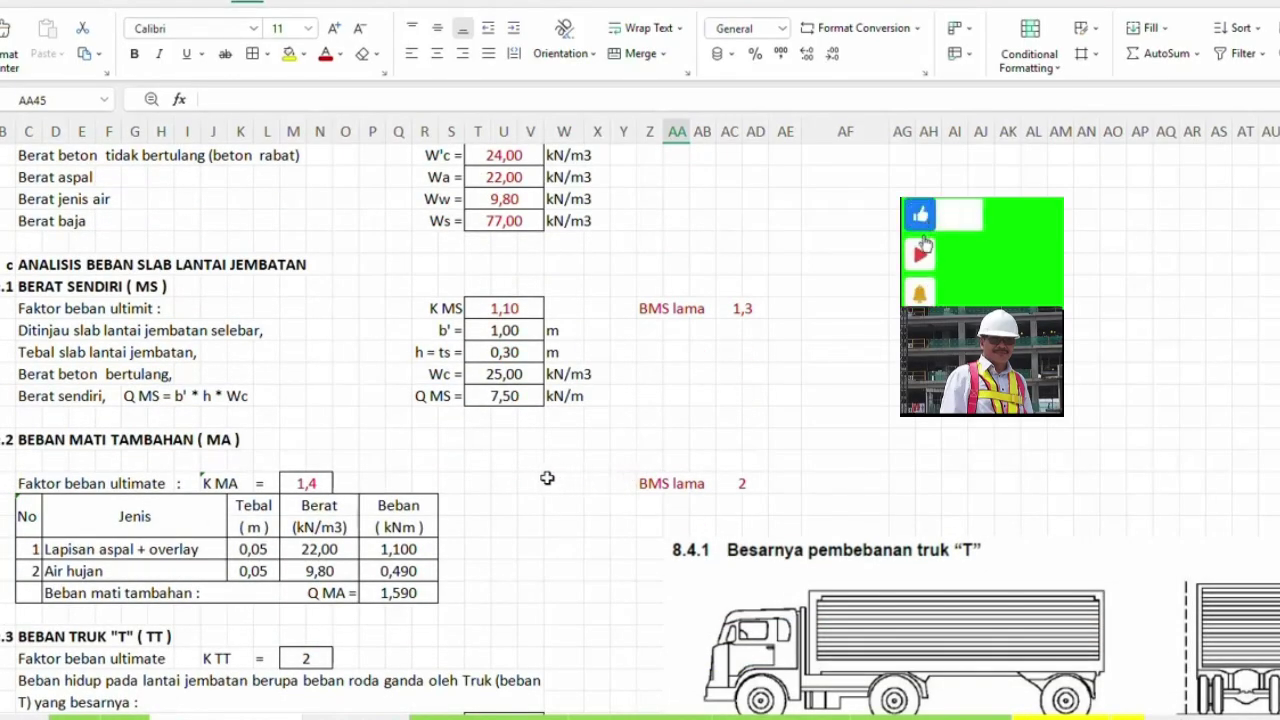
{"action": "scroll", "coordinate": [545, 478], "scroll_direction": "down", "scroll_amount": 2}
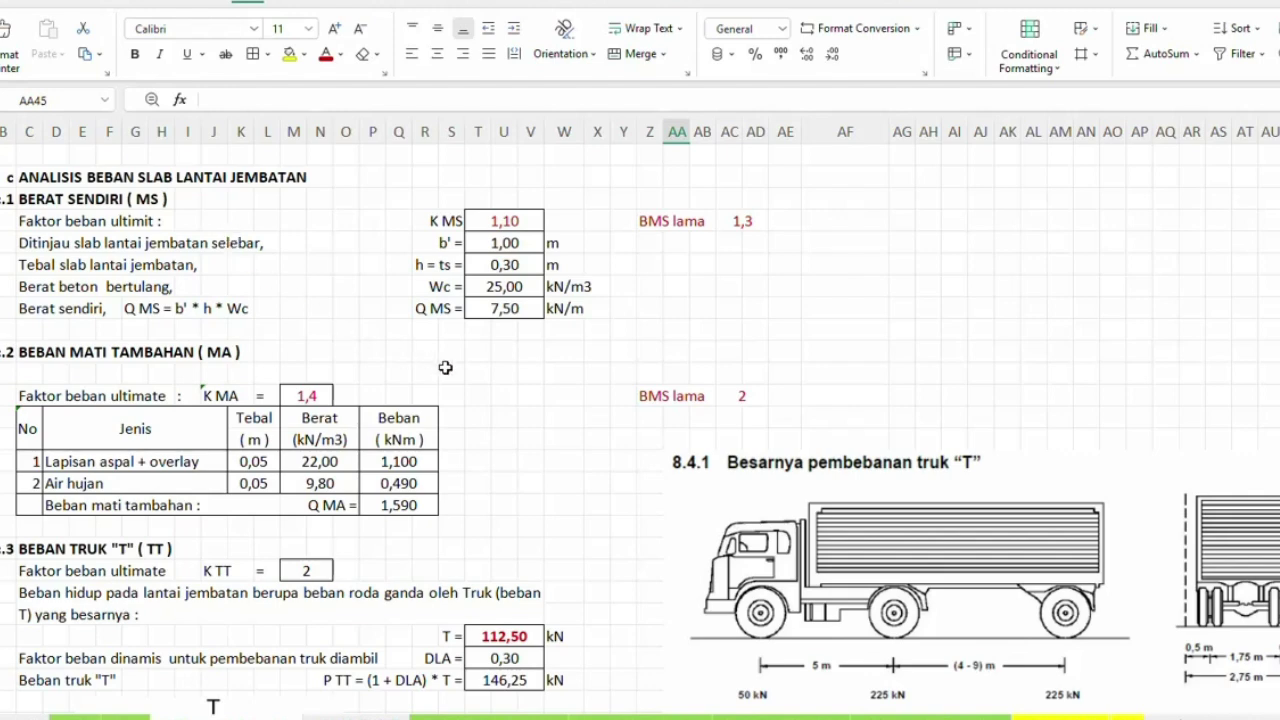
{"action": "scroll", "coordinate": [481, 452], "scroll_direction": "down", "scroll_amount": 2}
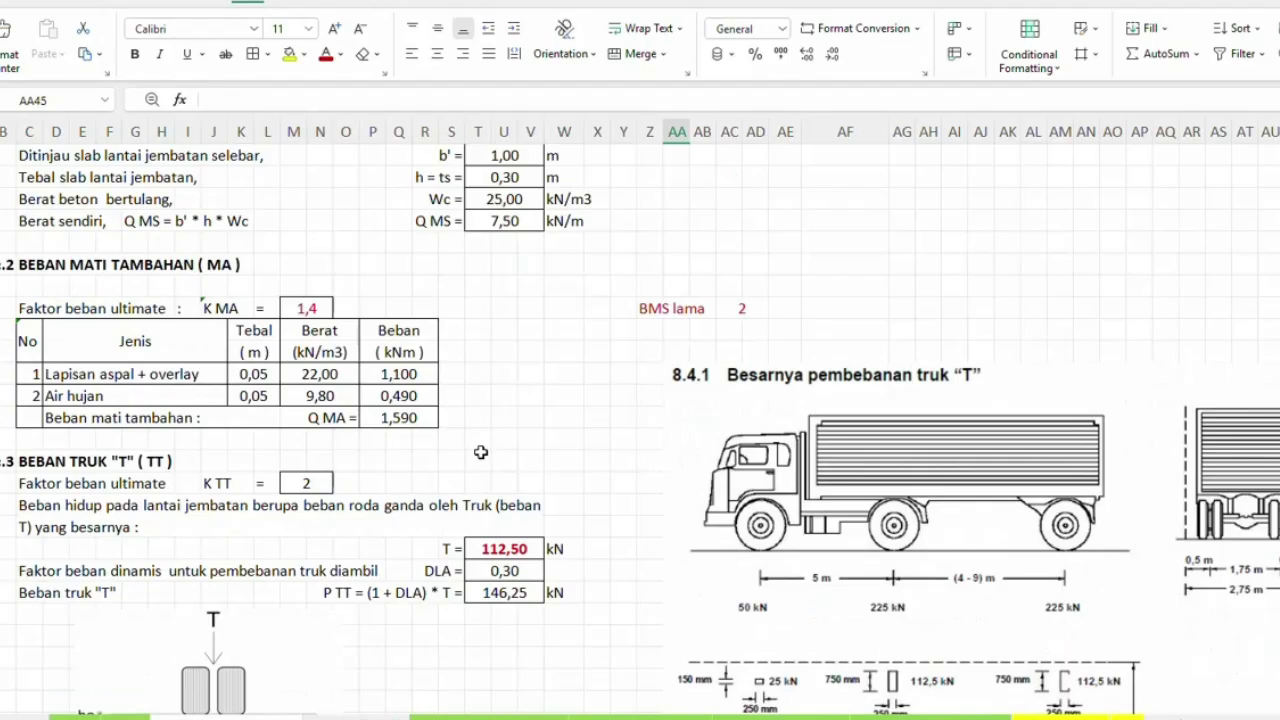
{"action": "scroll", "coordinate": [481, 452], "scroll_direction": "down", "scroll_amount": 1}
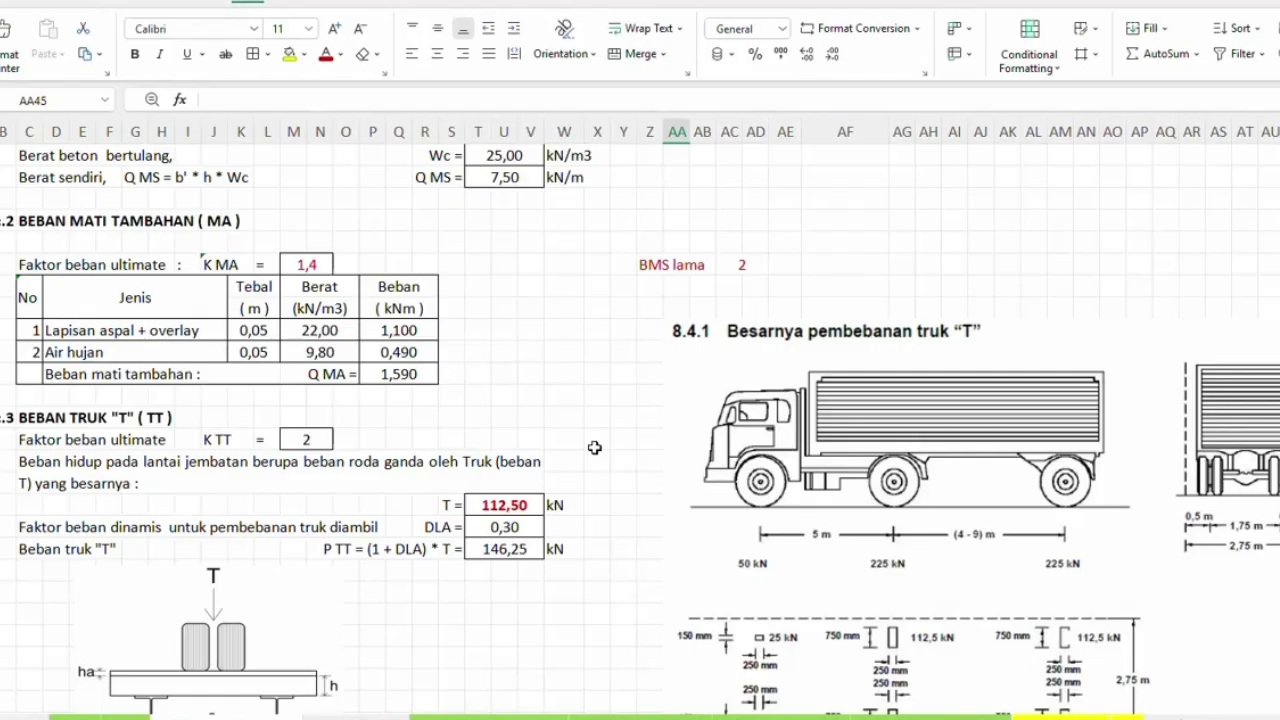
{"action": "scroll", "coordinate": [594, 447], "scroll_direction": "up", "scroll_amount": 2}
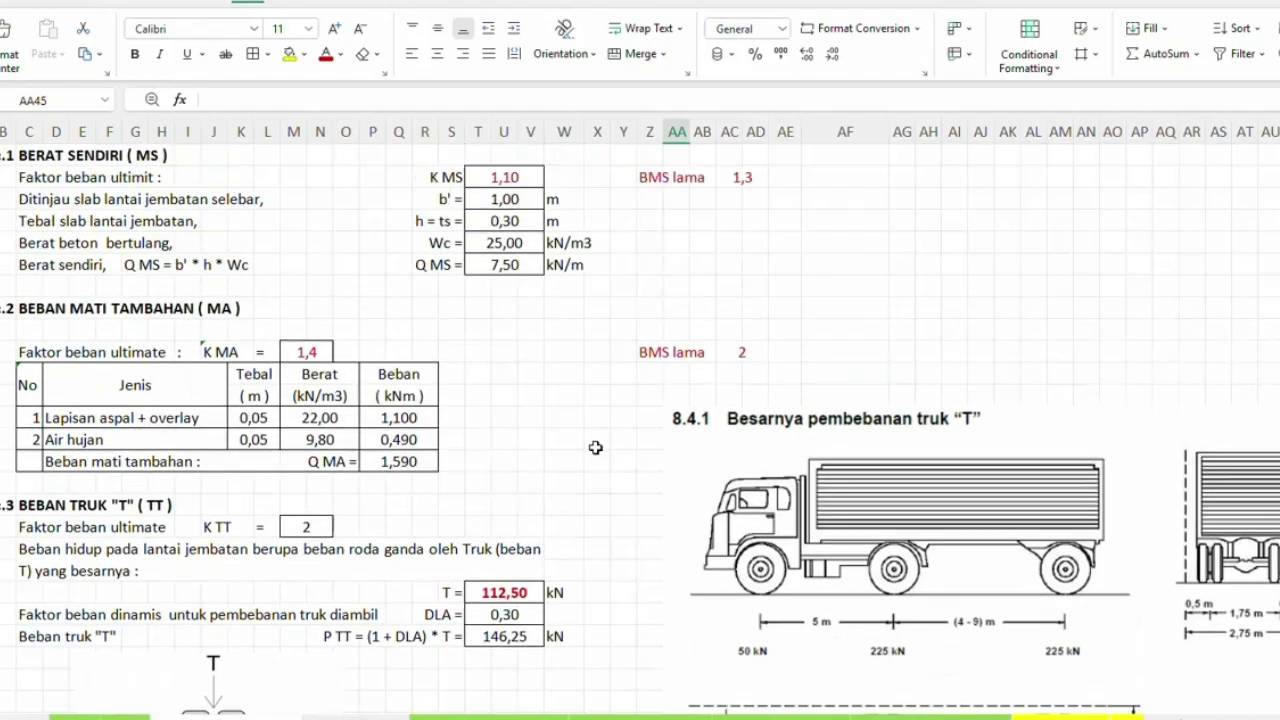
{"action": "scroll", "coordinate": [595, 447], "scroll_direction": "up", "scroll_amount": 1}
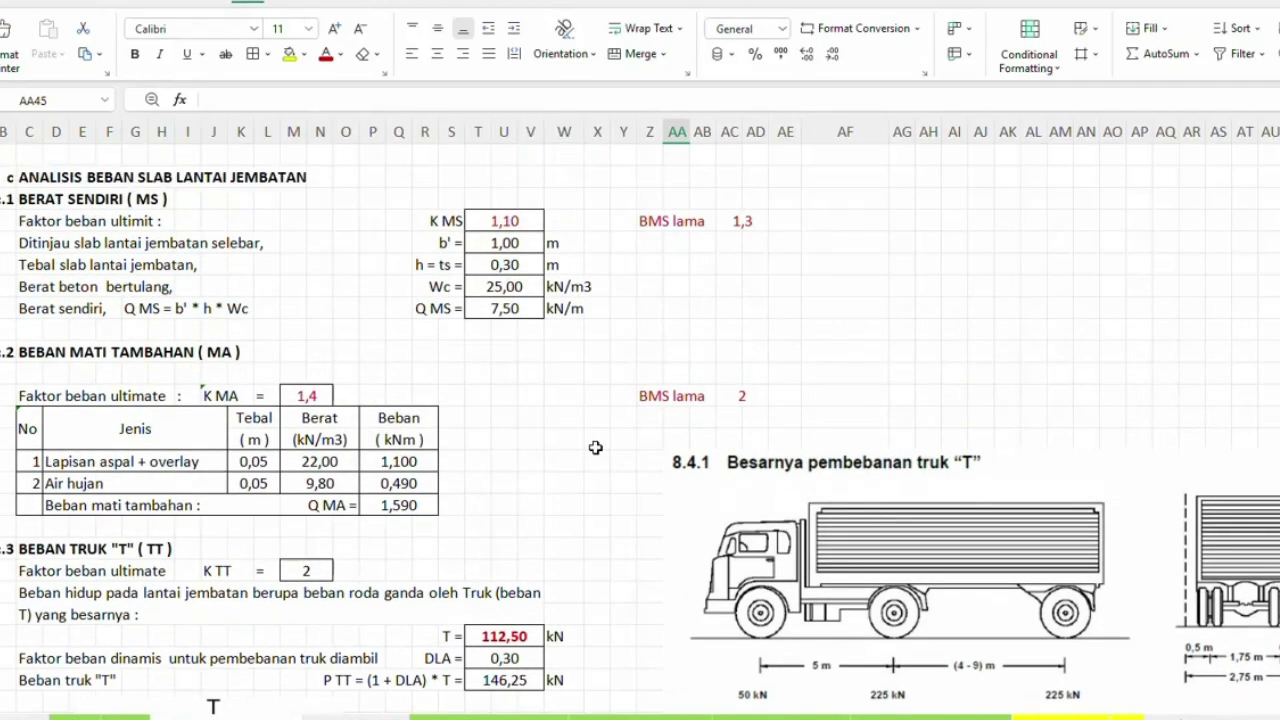
{"action": "scroll", "coordinate": [595, 447], "scroll_direction": "down", "scroll_amount": 2}
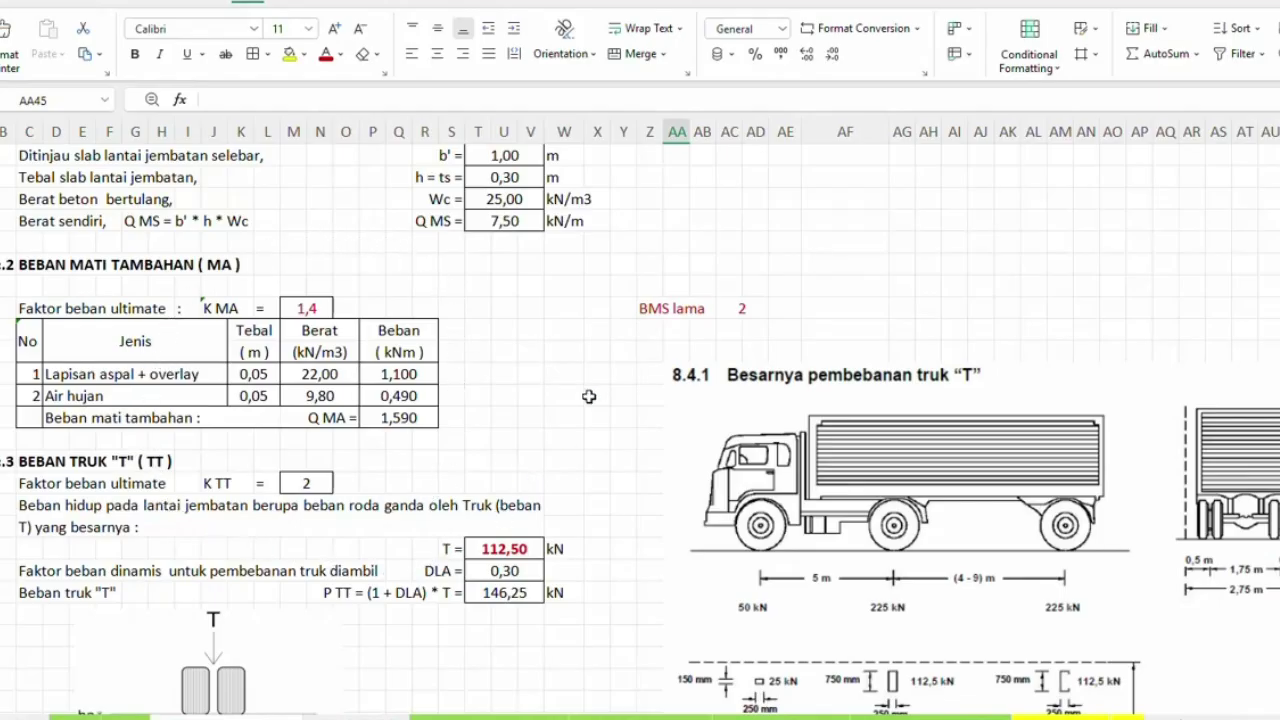
{"action": "left_click", "coordinate": [742, 309]}
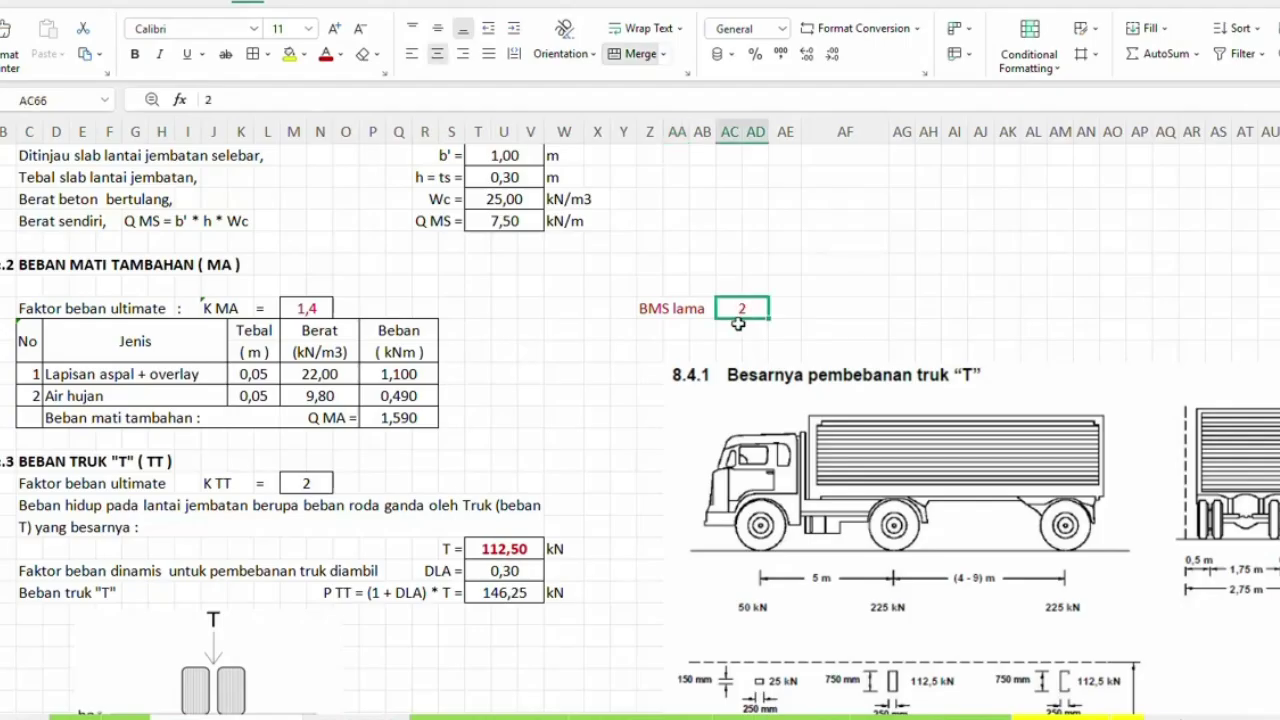
{"action": "left_click", "coordinate": [527, 377]}
{"action": "left_click", "coordinate": [312, 308]}
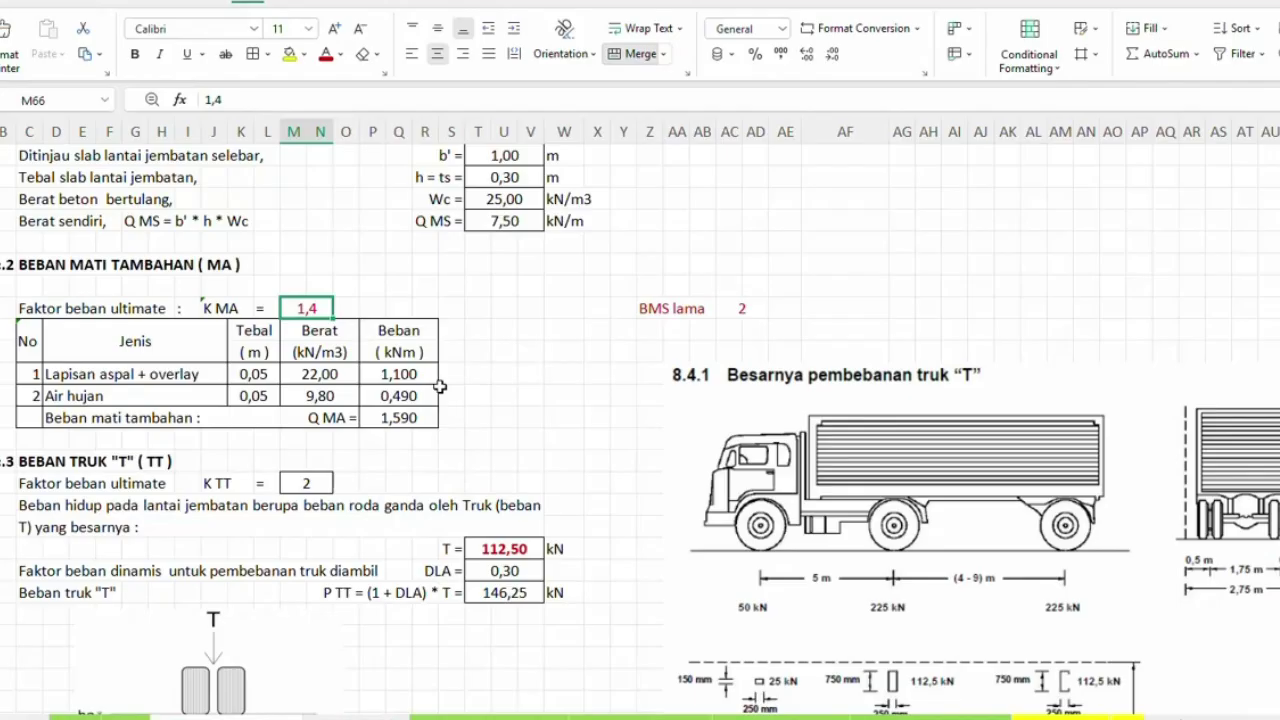
Examine the truck load "T" (TT) calculation together with its wheel load sketch and the Gambar 26 truck loading diagram.
{"action": "scroll", "coordinate": [440, 387], "scroll_direction": "down", "scroll_amount": 3}
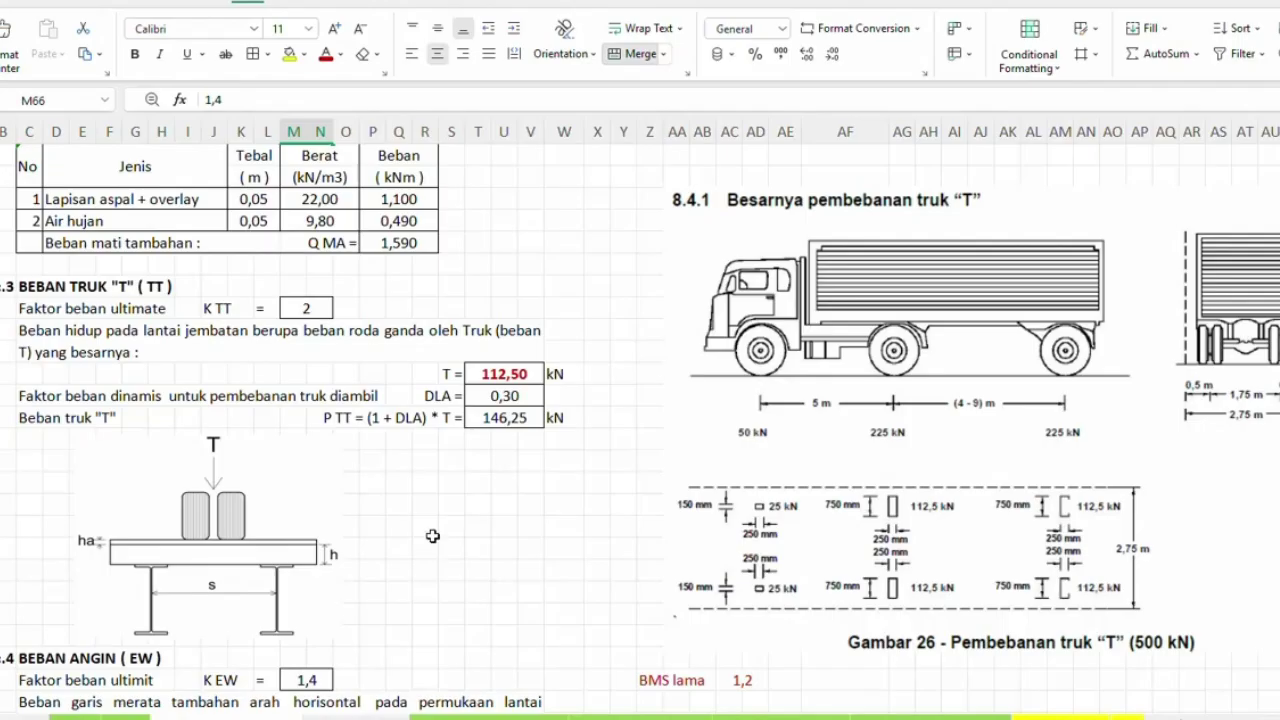
{"action": "scroll", "coordinate": [432, 526], "scroll_direction": "down", "scroll_amount": 2}
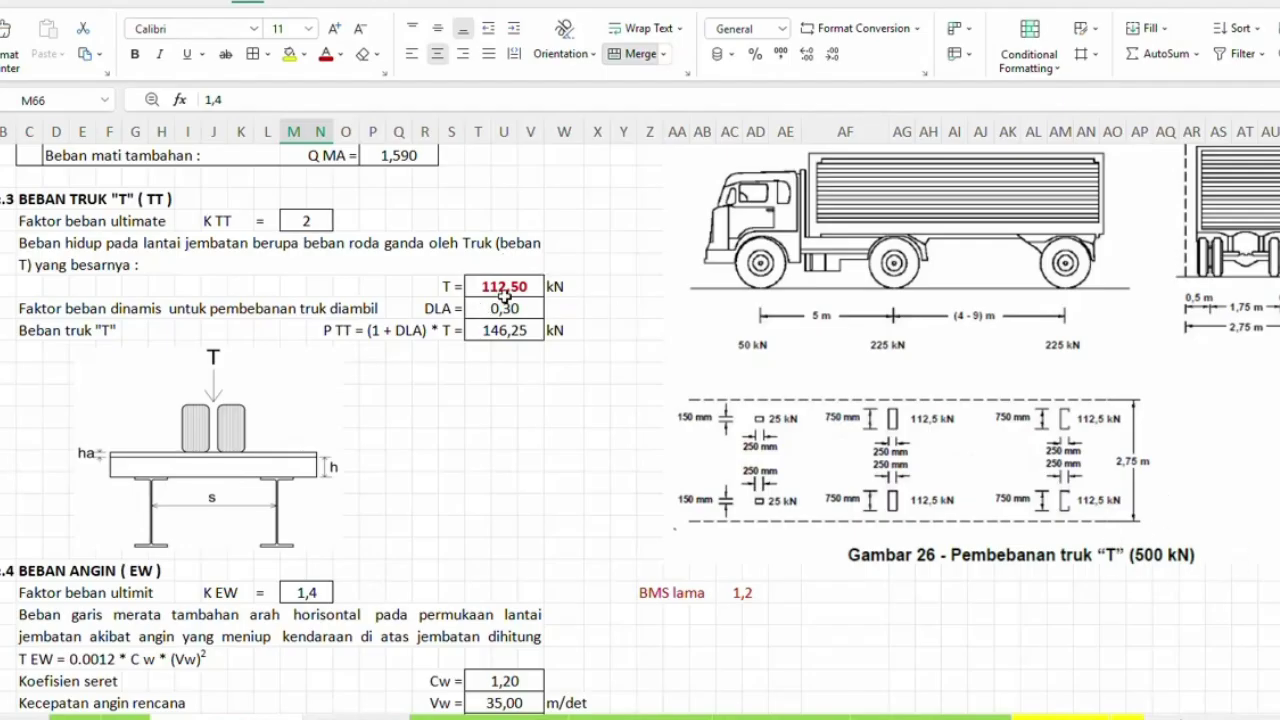
{"action": "left_click", "coordinate": [533, 449]}
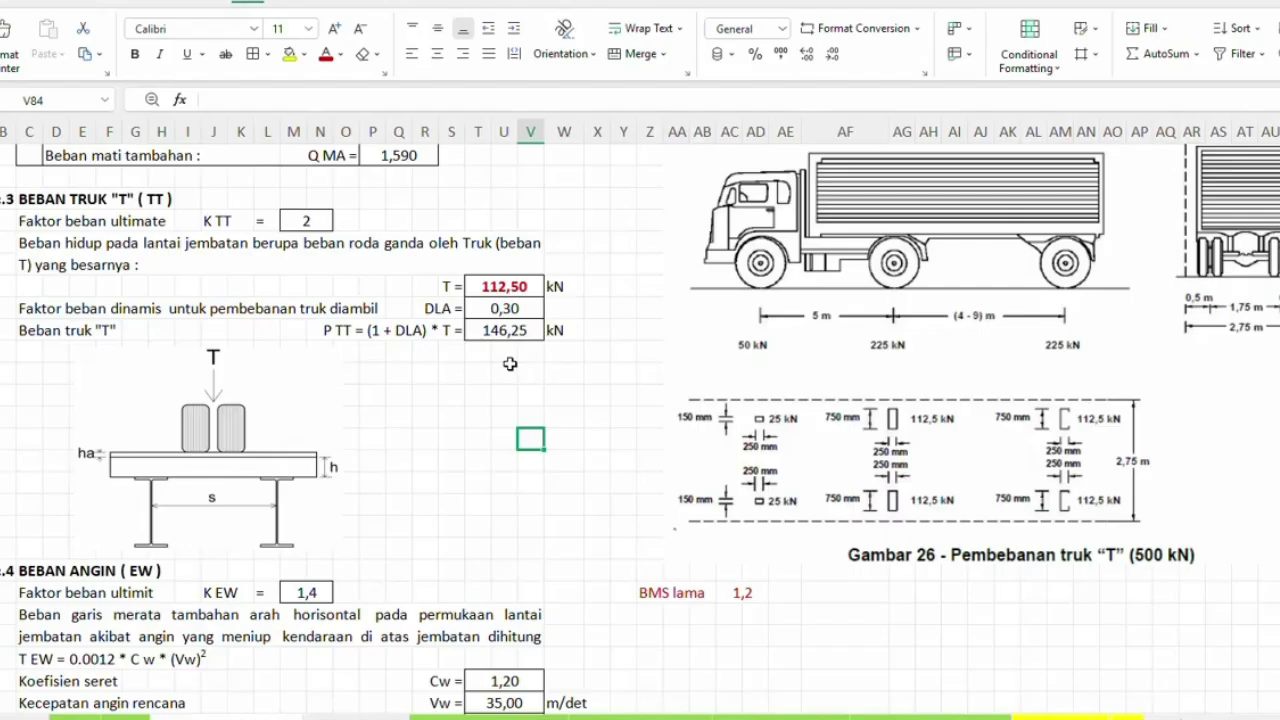
{"action": "scroll", "coordinate": [510, 364], "scroll_direction": "down", "scroll_amount": 2}
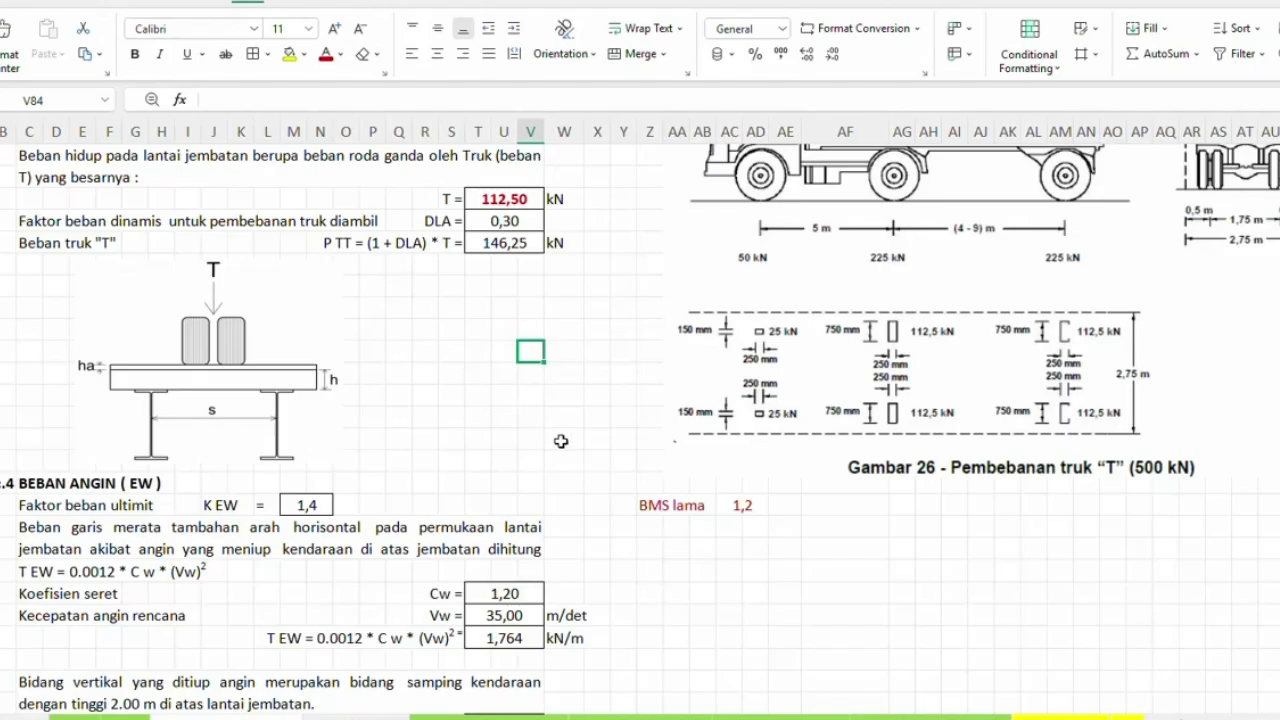
{"action": "left_click", "coordinate": [528, 383]}
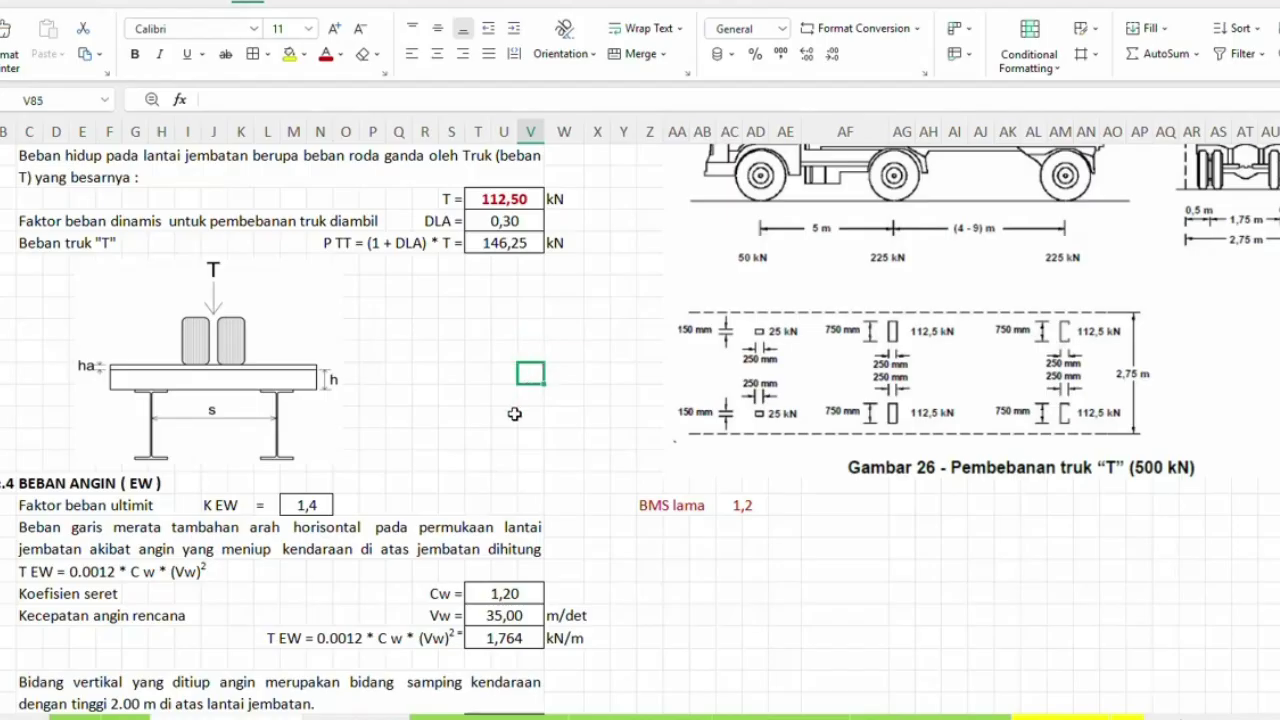
{"action": "scroll", "coordinate": [514, 413], "scroll_direction": "down", "scroll_amount": 2}
{"action": "scroll", "coordinate": [514, 413], "scroll_direction": "up", "scroll_amount": 3}
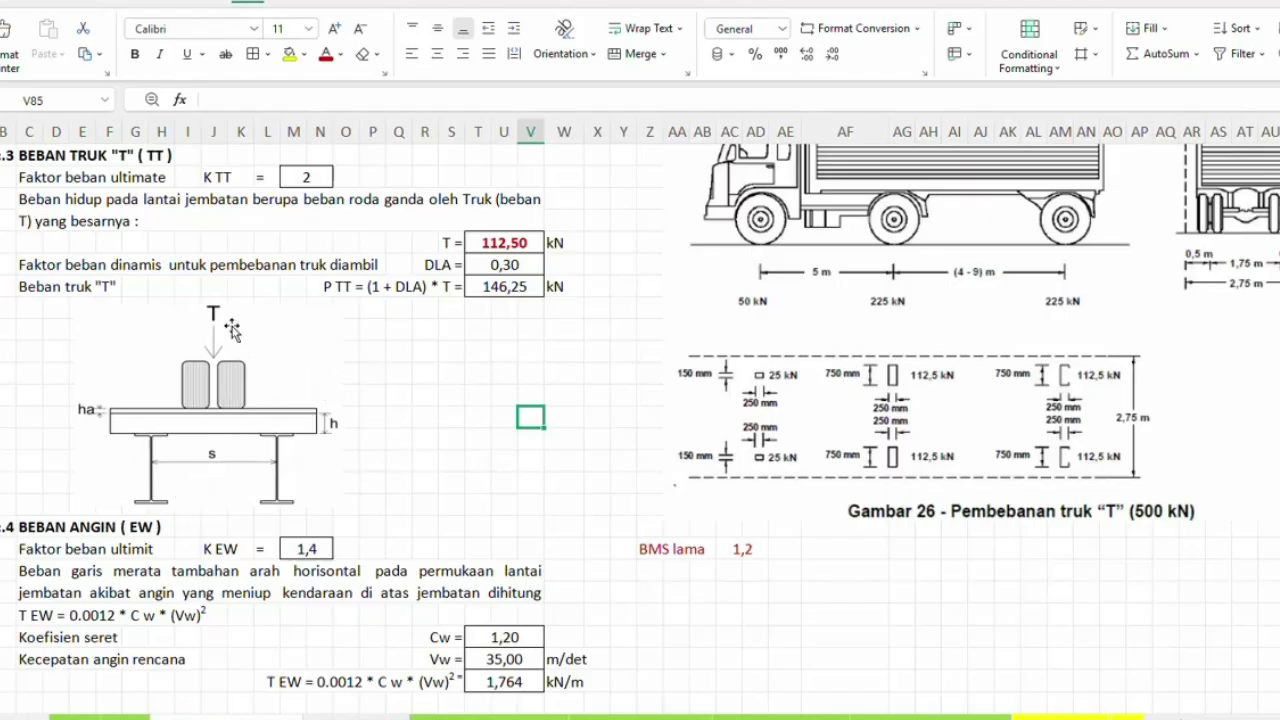
{"action": "left_click", "coordinate": [453, 472]}
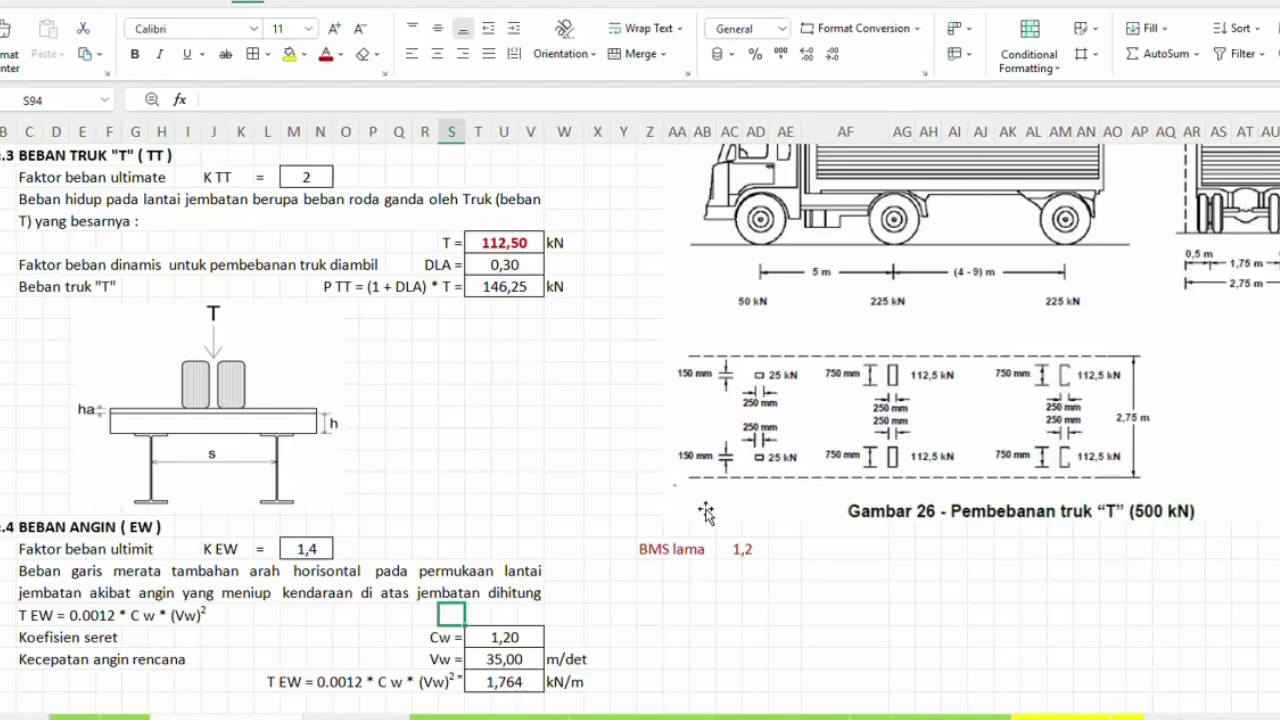
{"action": "double_click", "coordinate": [733, 615]}
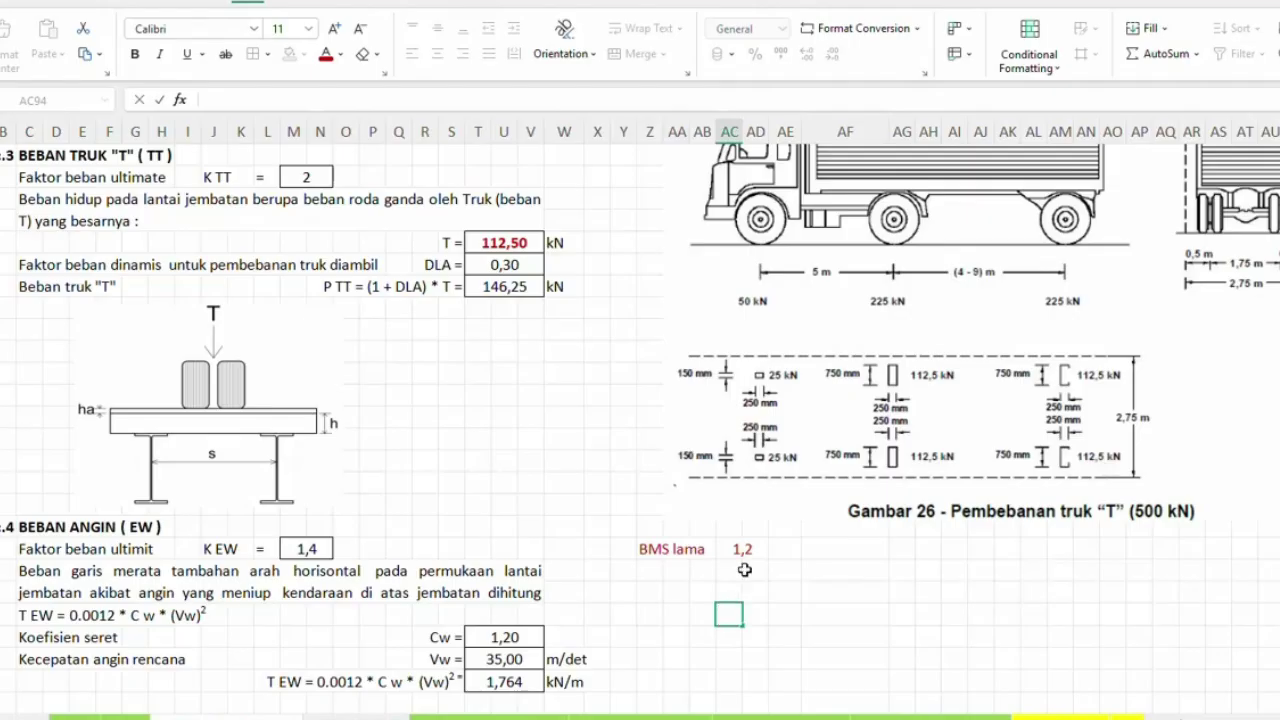
Check the wind load (EW) ultimate factor and calculation, and review the temperature load (ET) data.
{"action": "scroll", "coordinate": [740, 574], "scroll_direction": "down", "scroll_amount": 3}
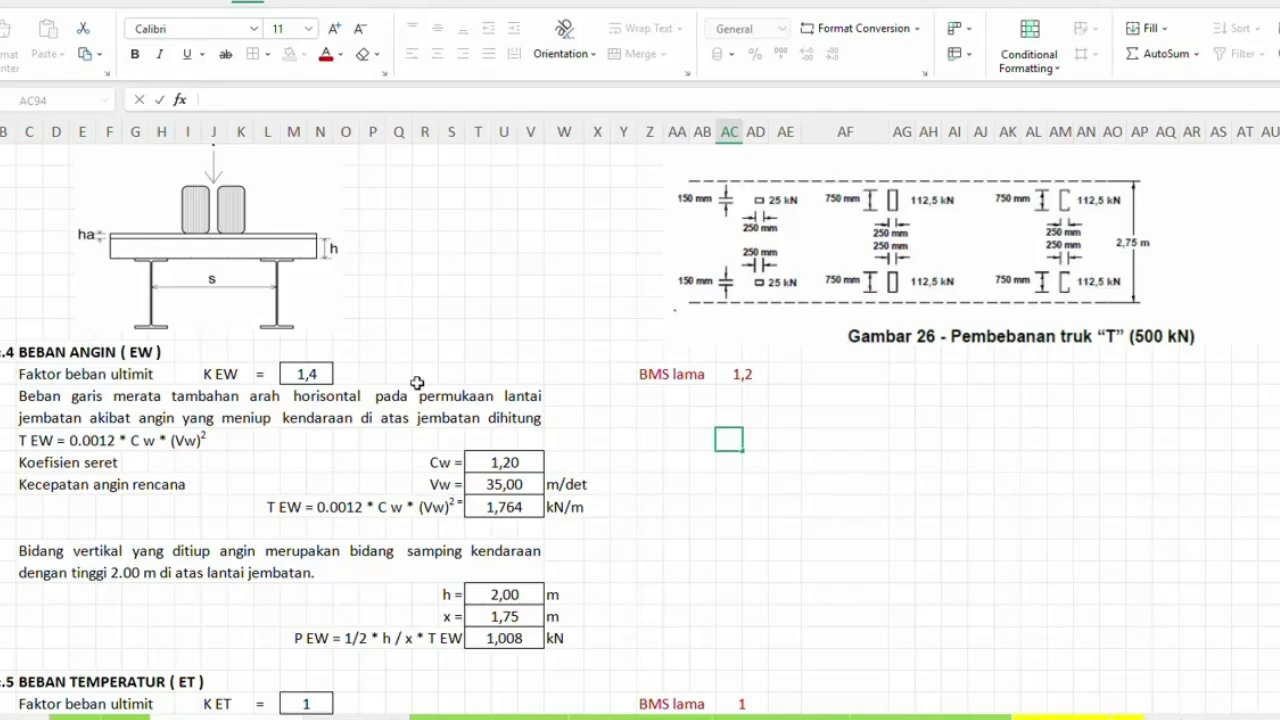
{"action": "left_click", "coordinate": [316, 377]}
{"action": "scroll", "coordinate": [704, 519], "scroll_direction": "down", "scroll_amount": 5}
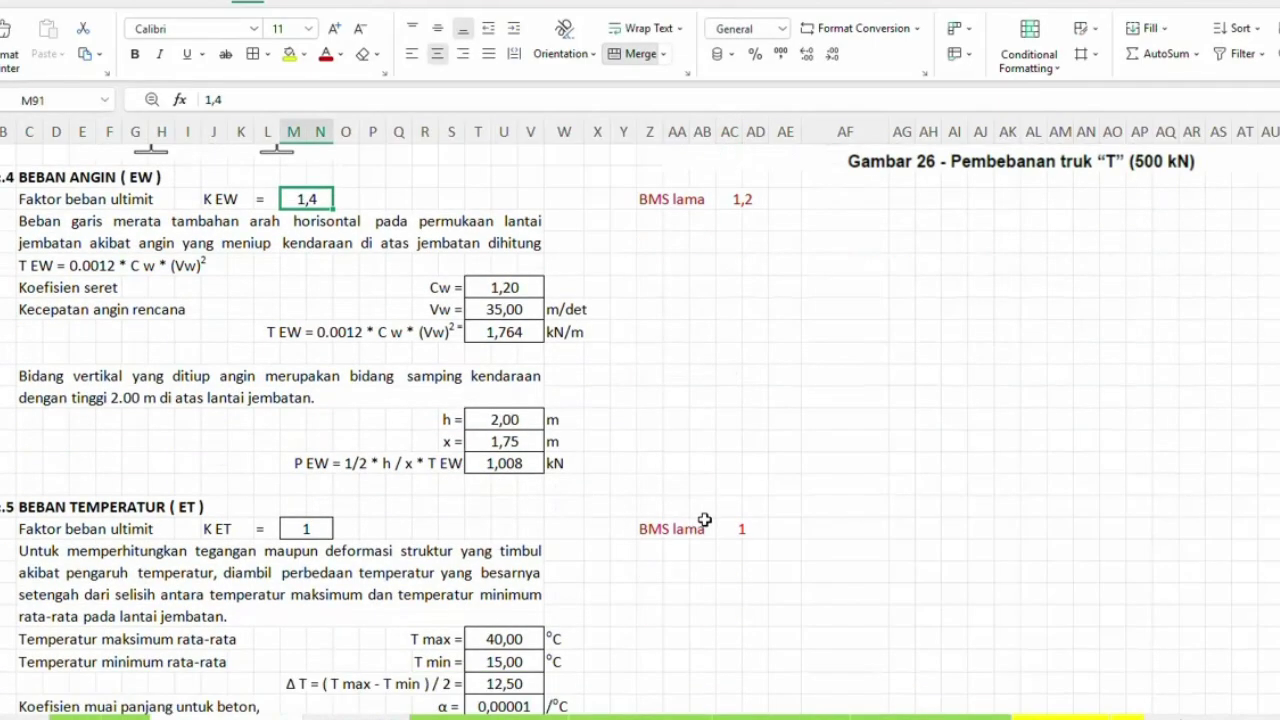
{"action": "scroll", "coordinate": [563, 556], "scroll_direction": "down", "scroll_amount": 2}
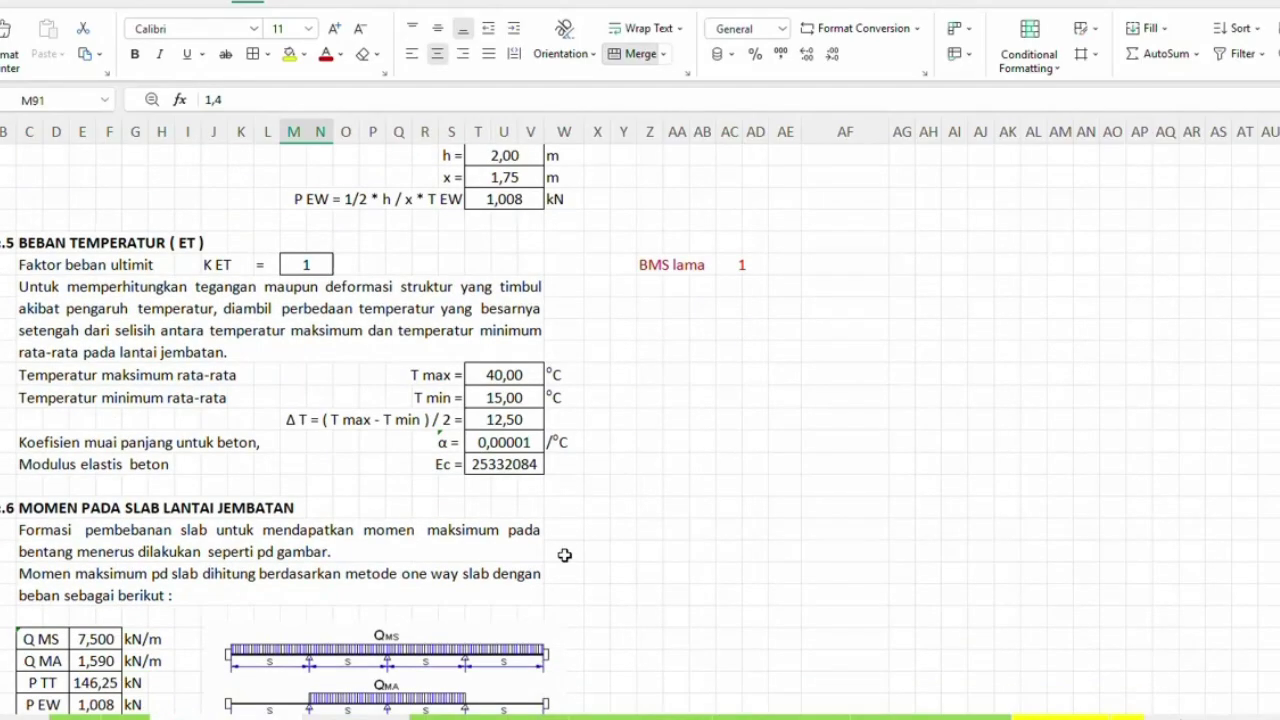
Examine the MOMEN PADA SLAB LANTAI JEMBATAN load diagrams and moment coefficients, then the MOMEN SLAB and load combination tables.
{"action": "scroll", "coordinate": [565, 555], "scroll_direction": "down", "scroll_amount": 7}
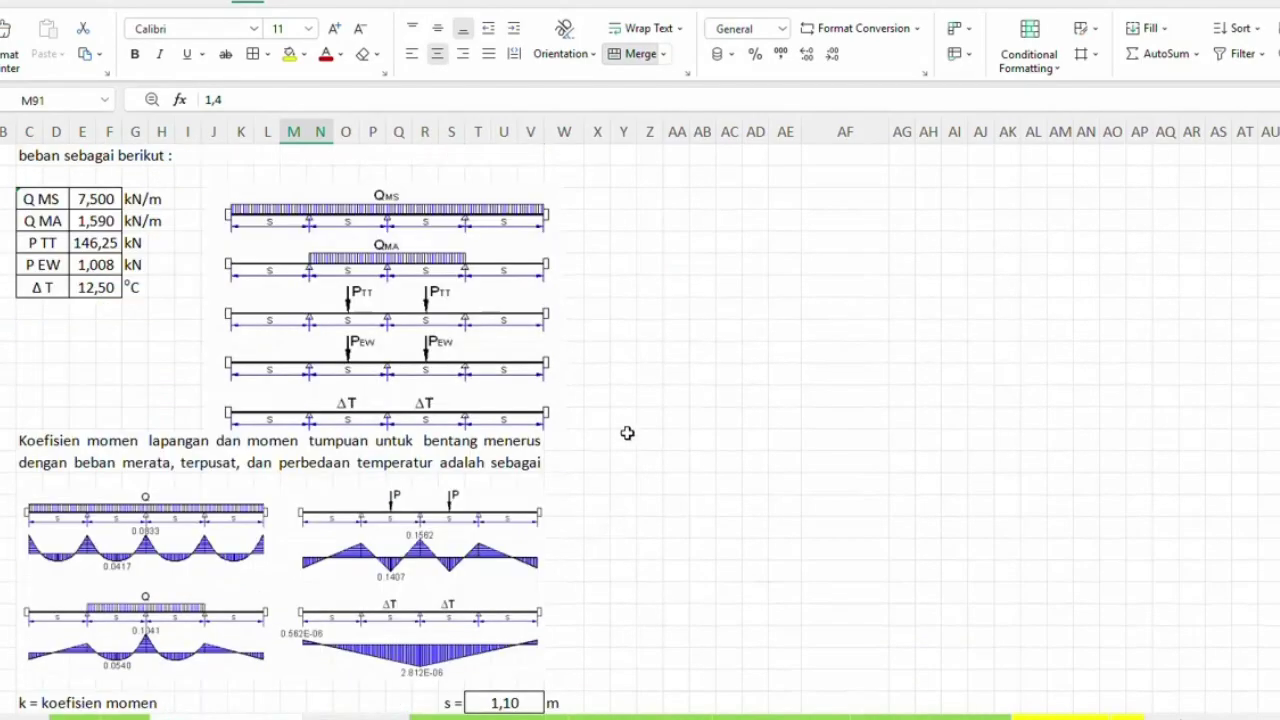
{"action": "scroll", "coordinate": [627, 433], "scroll_direction": "down", "scroll_amount": 12}
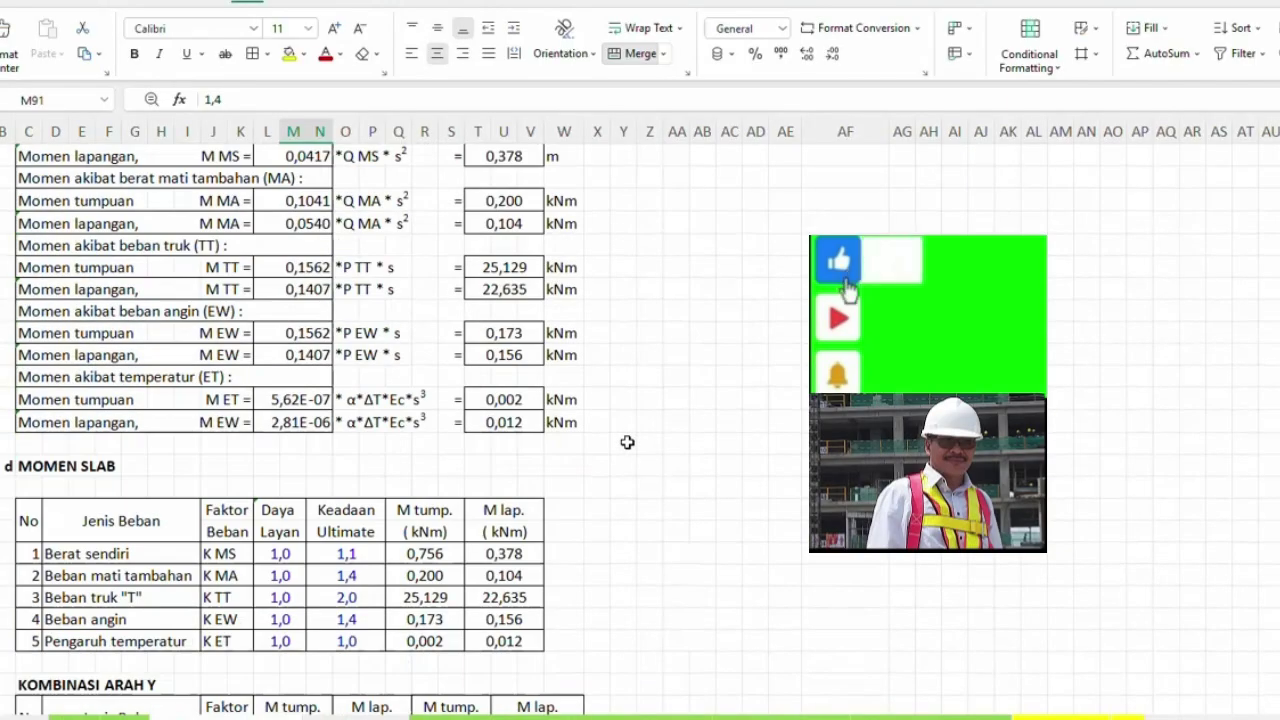
{"action": "scroll", "coordinate": [627, 442], "scroll_direction": "down", "scroll_amount": 7}
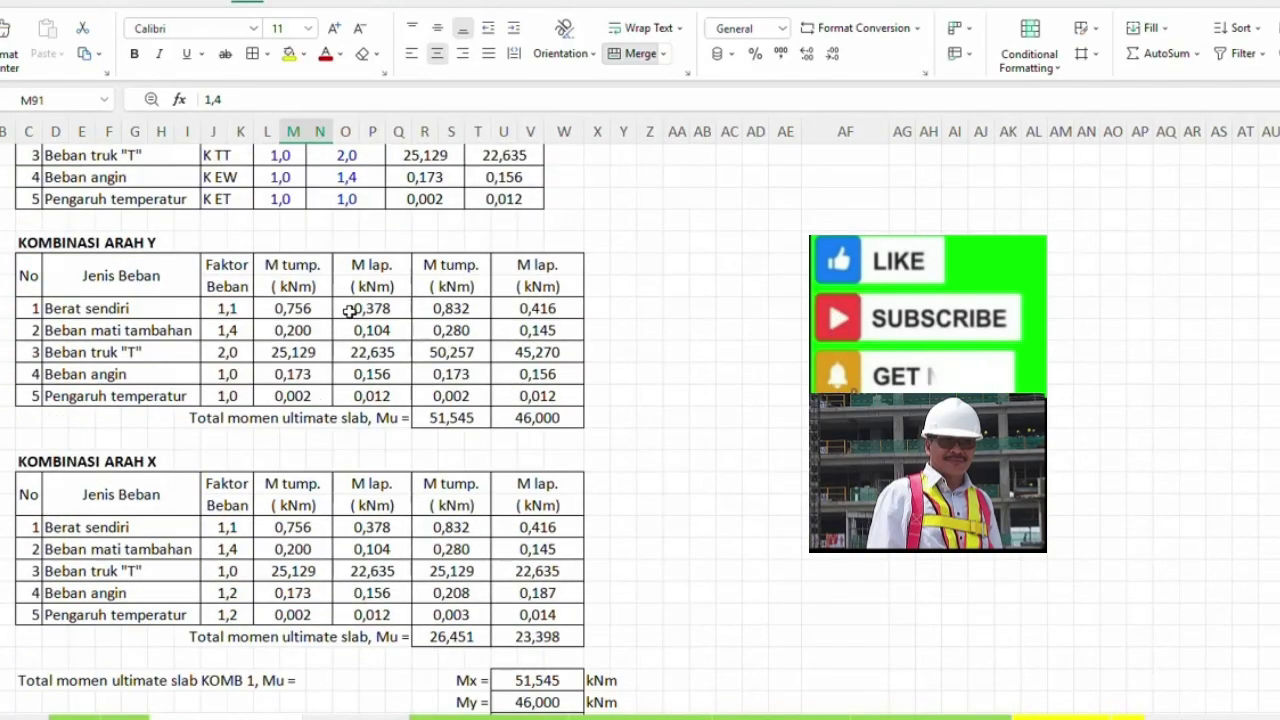
{"action": "scroll", "coordinate": [714, 454], "scroll_direction": "down", "scroll_amount": 3}
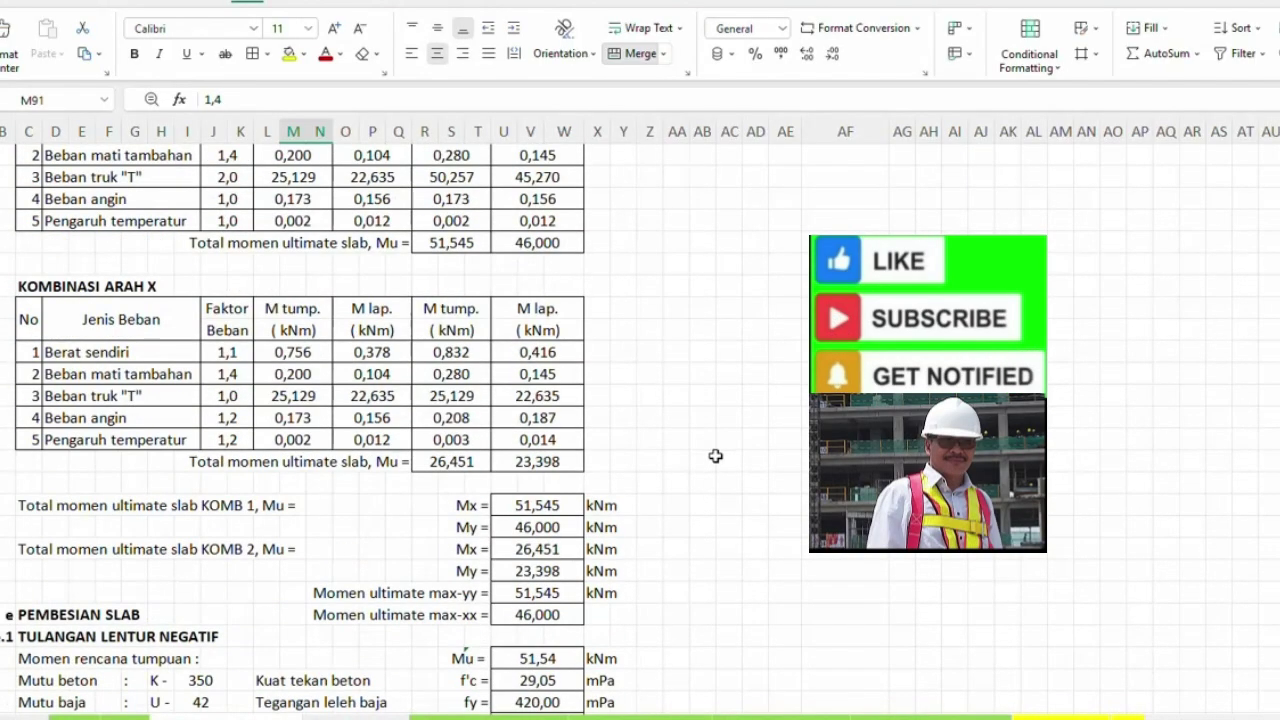
{"action": "scroll", "coordinate": [722, 414], "scroll_direction": "down", "scroll_amount": 1}
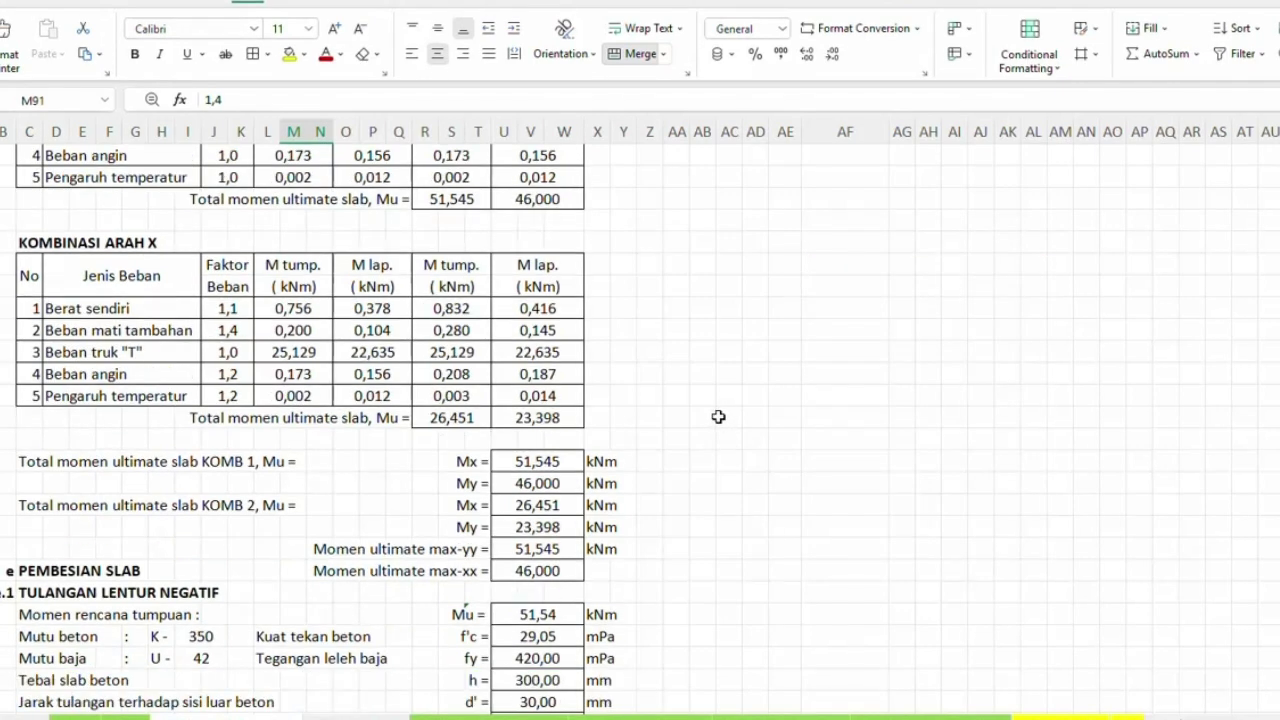
Examine the PEMBESIAN SLAB negative bending reinforcement calculation together with the maximum ultimate moments that feed it.
{"action": "scroll", "coordinate": [718, 416], "scroll_direction": "down", "scroll_amount": 6}
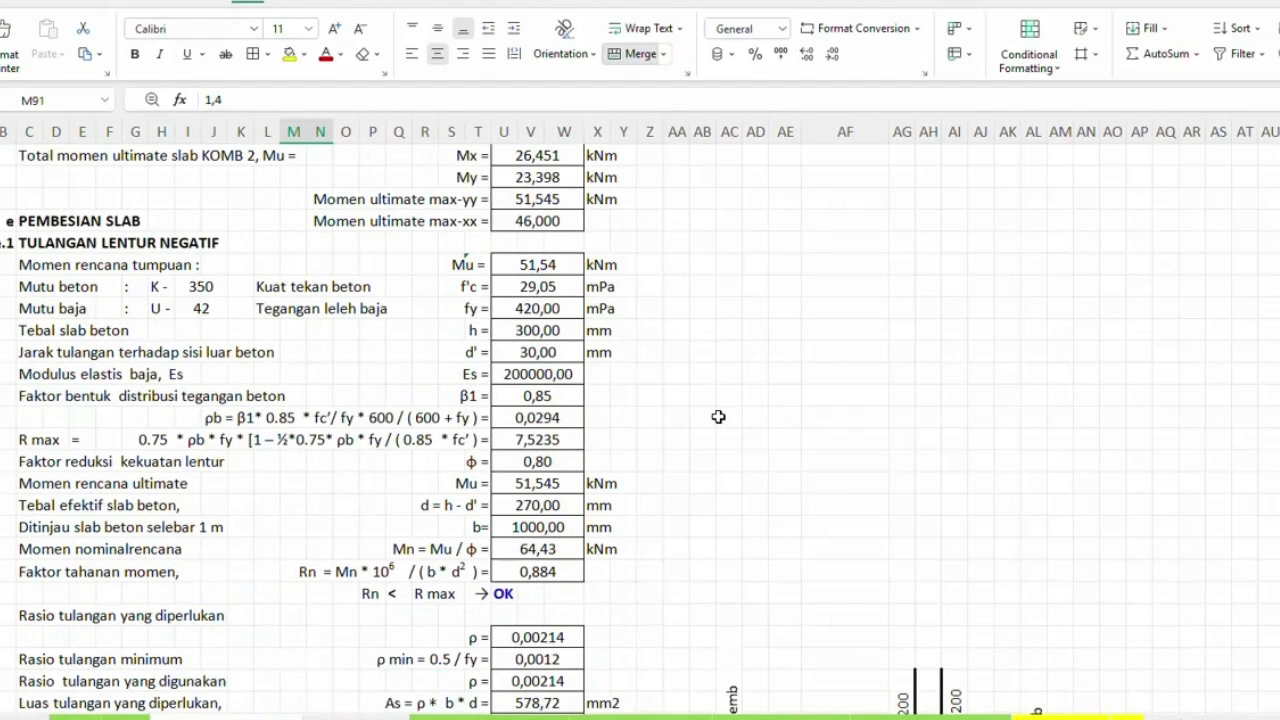
{"action": "scroll", "coordinate": [634, 417], "scroll_direction": "down", "scroll_amount": 2}
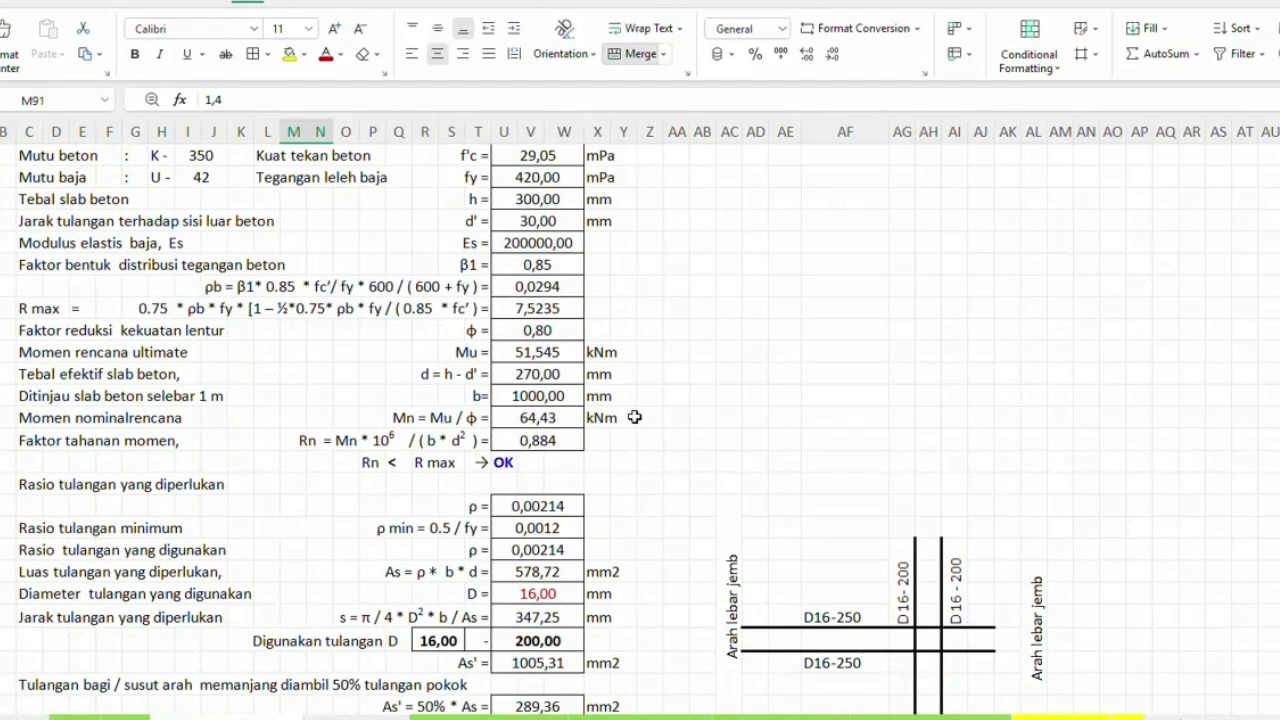
{"action": "scroll", "coordinate": [634, 417], "scroll_direction": "down", "scroll_amount": 2}
{"action": "scroll", "coordinate": [633, 412], "scroll_direction": "up", "scroll_amount": 5}
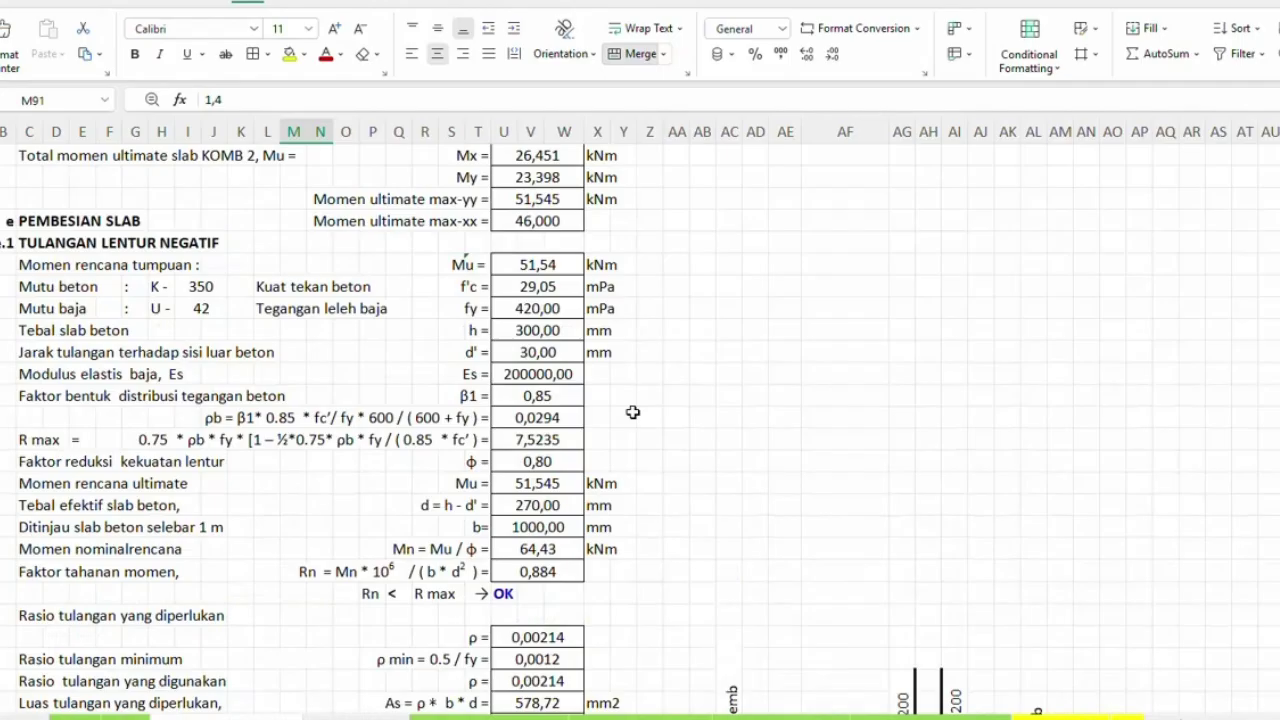
{"action": "scroll", "coordinate": [633, 412], "scroll_direction": "up", "scroll_amount": 2}
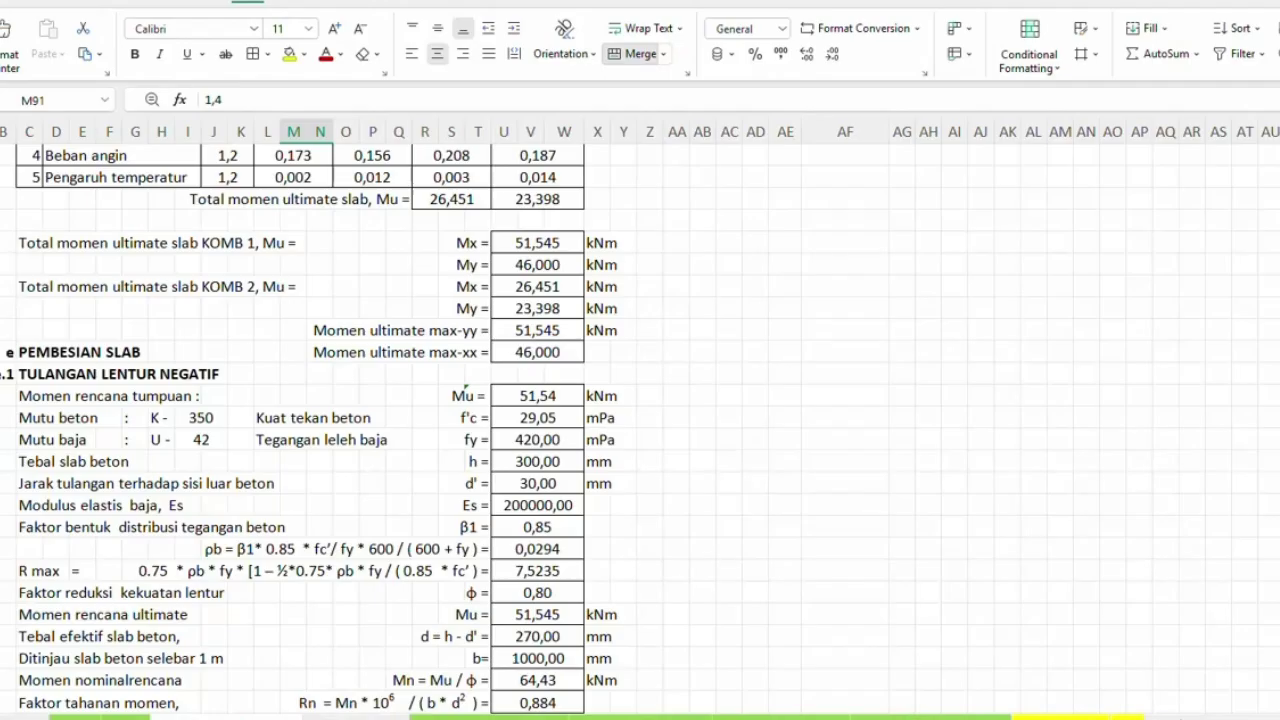
{"action": "left_click", "coordinate": [854, 328]}
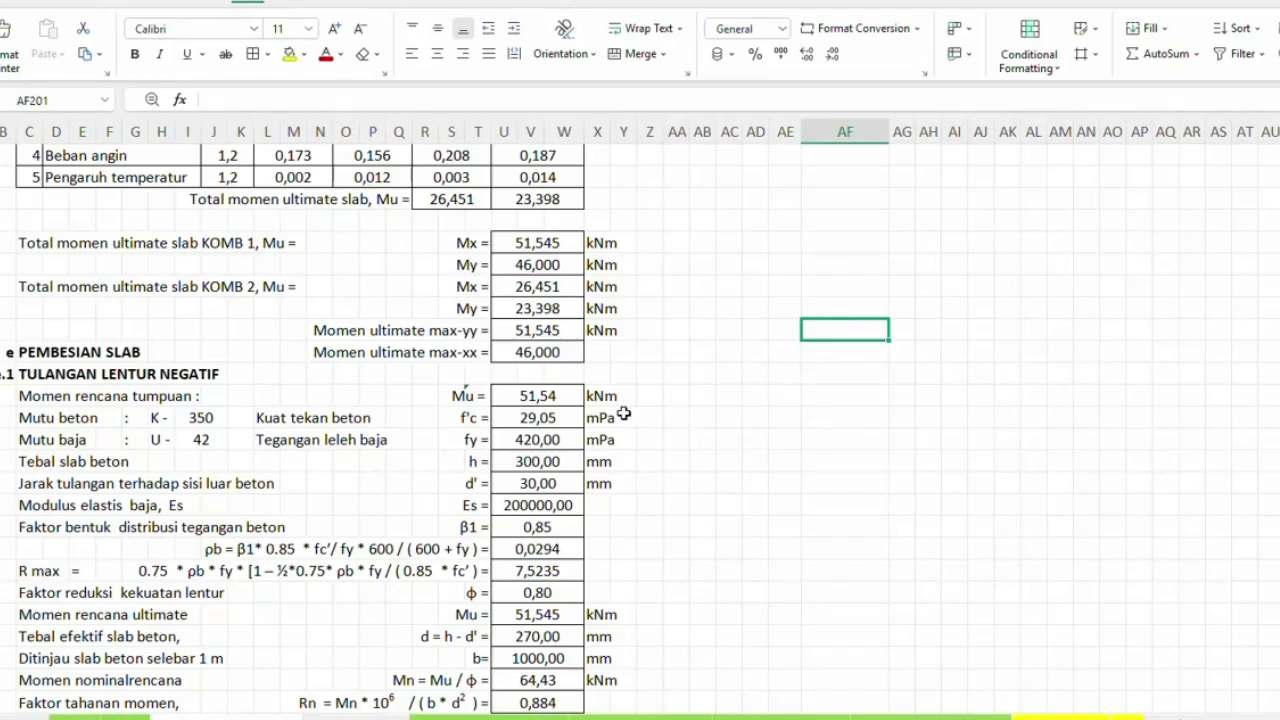
{"action": "scroll", "coordinate": [623, 413], "scroll_direction": "down", "scroll_amount": 7}
{"action": "scroll", "coordinate": [621, 419], "scroll_direction": "up", "scroll_amount": 2}
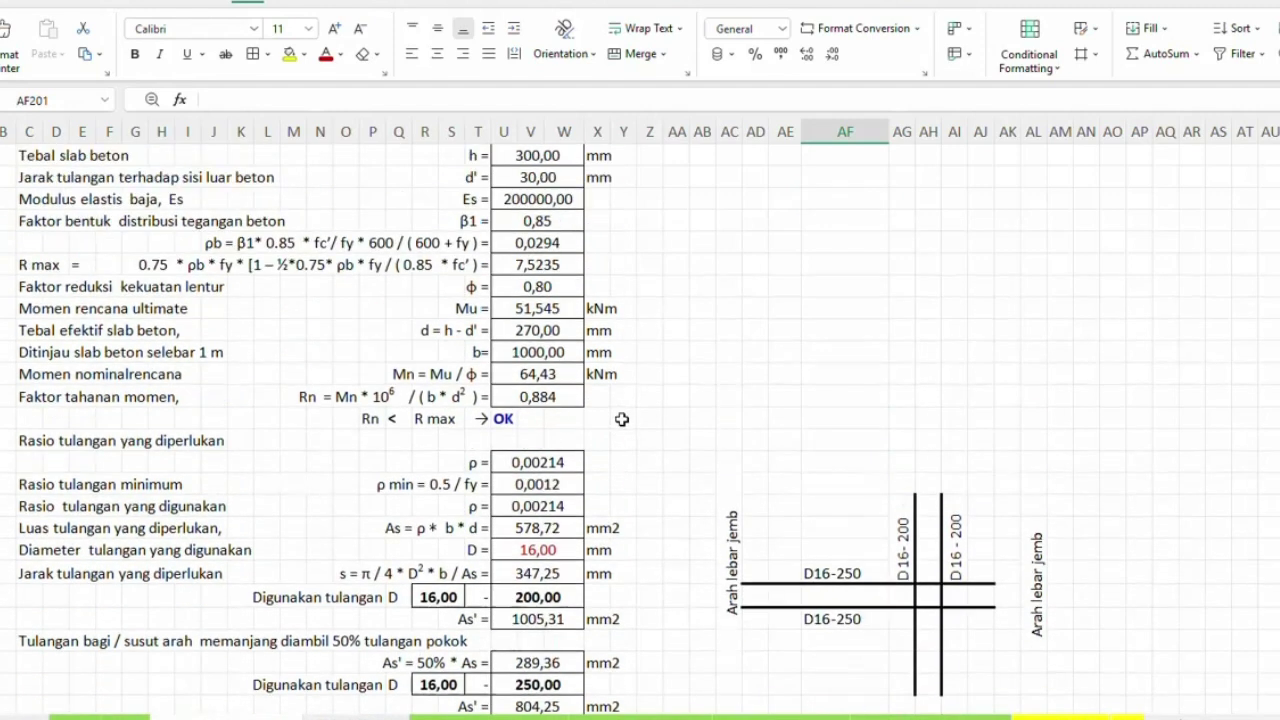
{"action": "scroll", "coordinate": [621, 419], "scroll_direction": "up", "scroll_amount": 3}
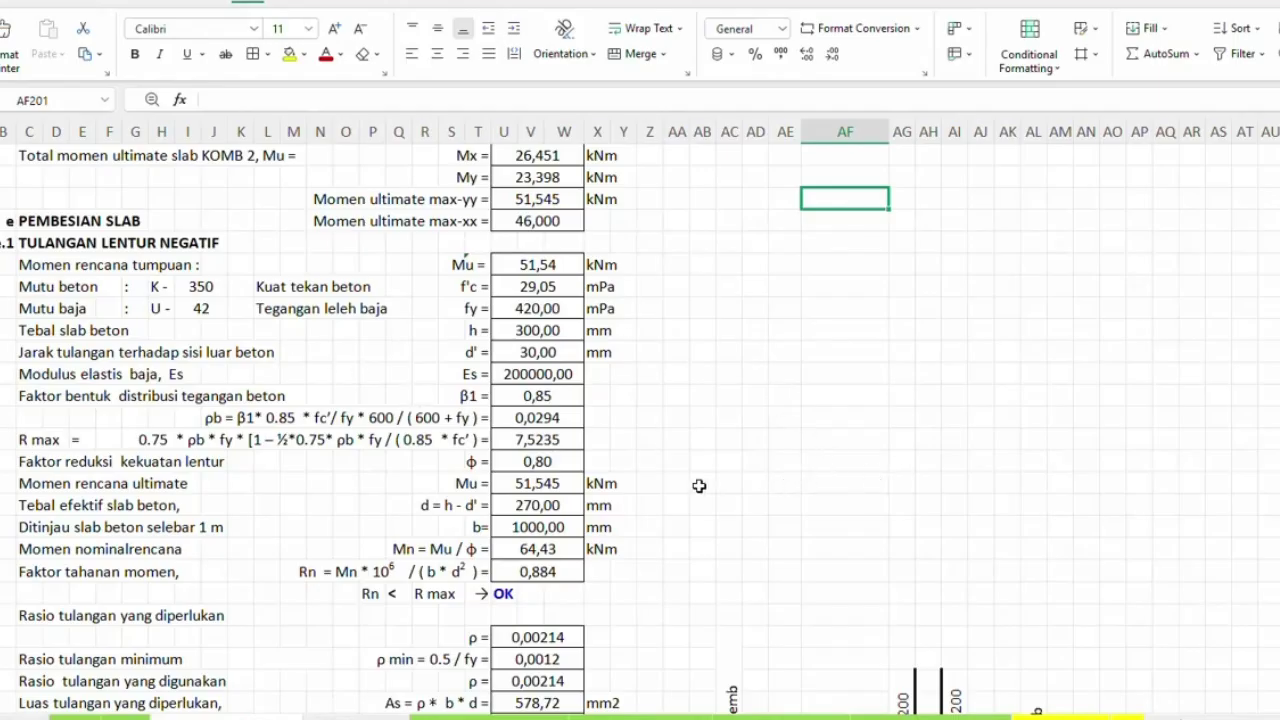
{"action": "scroll", "coordinate": [666, 483], "scroll_direction": "down", "scroll_amount": 3}
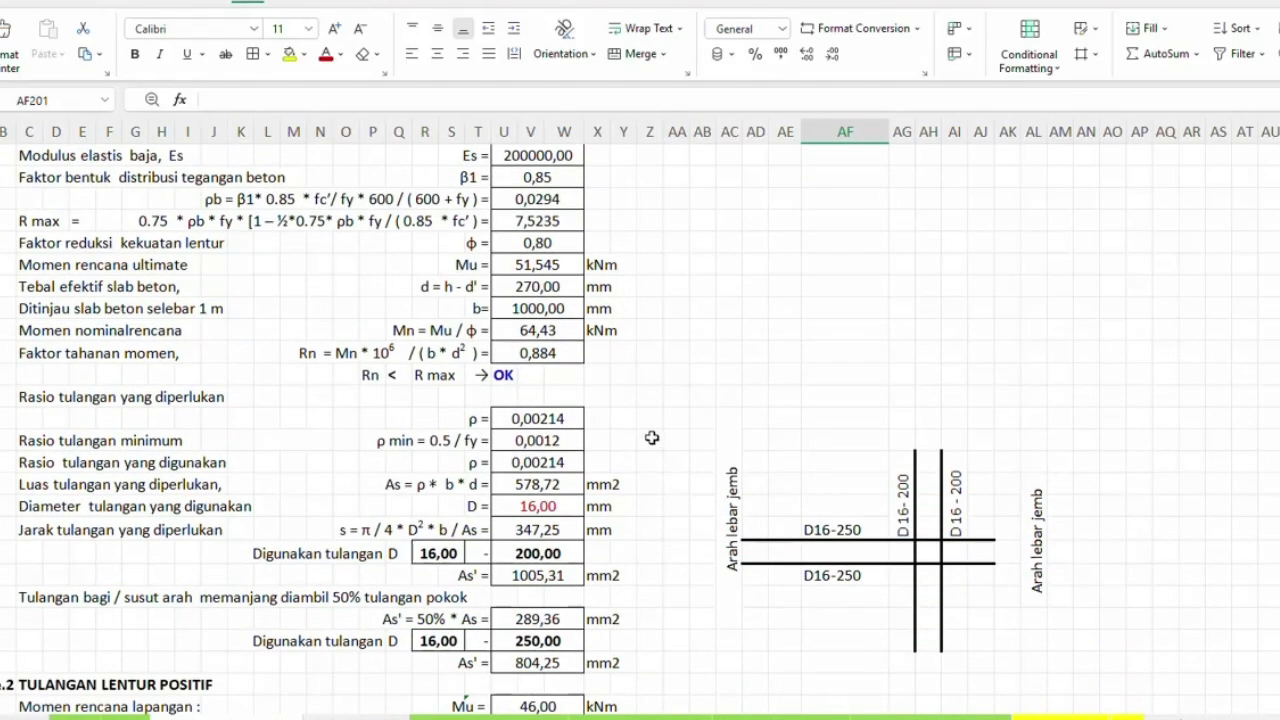
{"action": "scroll", "coordinate": [621, 417], "scroll_direction": "up", "scroll_amount": 1}
Review the support and field moment calculations for the MS, MA, TT, EW and ET loads above the MOMEN SLAB table.
{"action": "scroll", "coordinate": [621, 417], "scroll_direction": "up", "scroll_amount": 7}
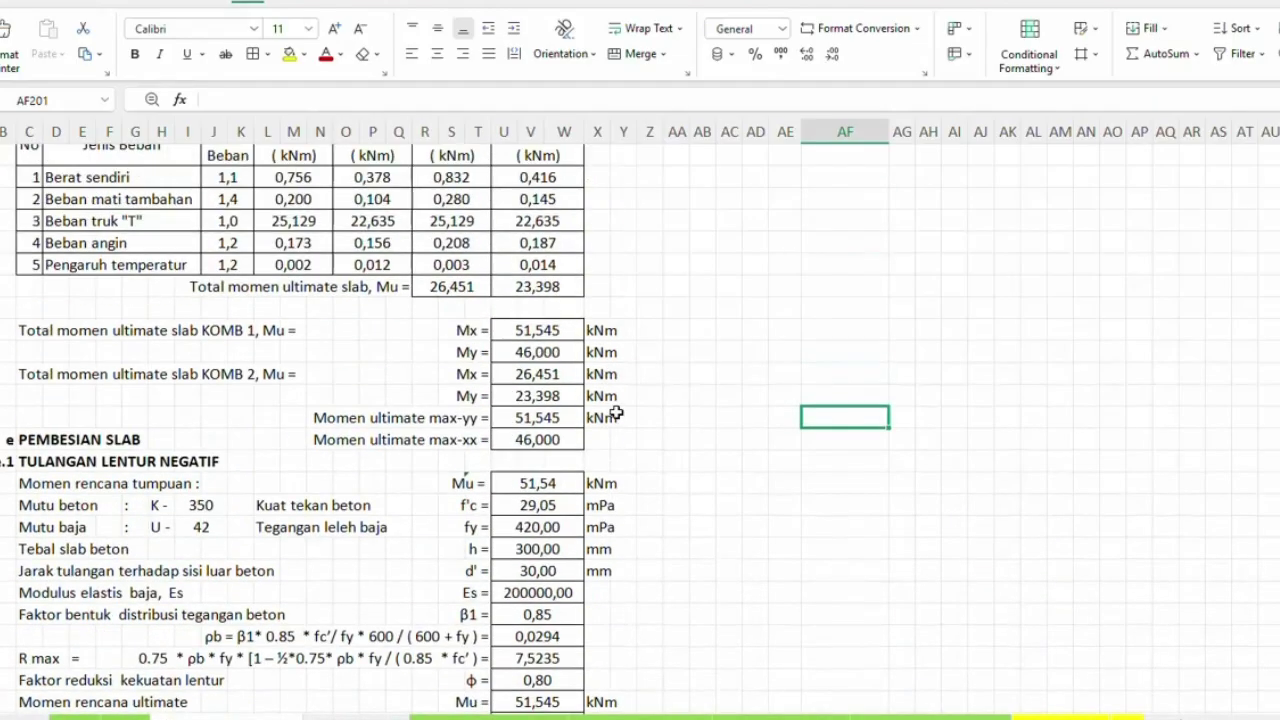
{"action": "scroll", "coordinate": [617, 413], "scroll_direction": "up", "scroll_amount": 4}
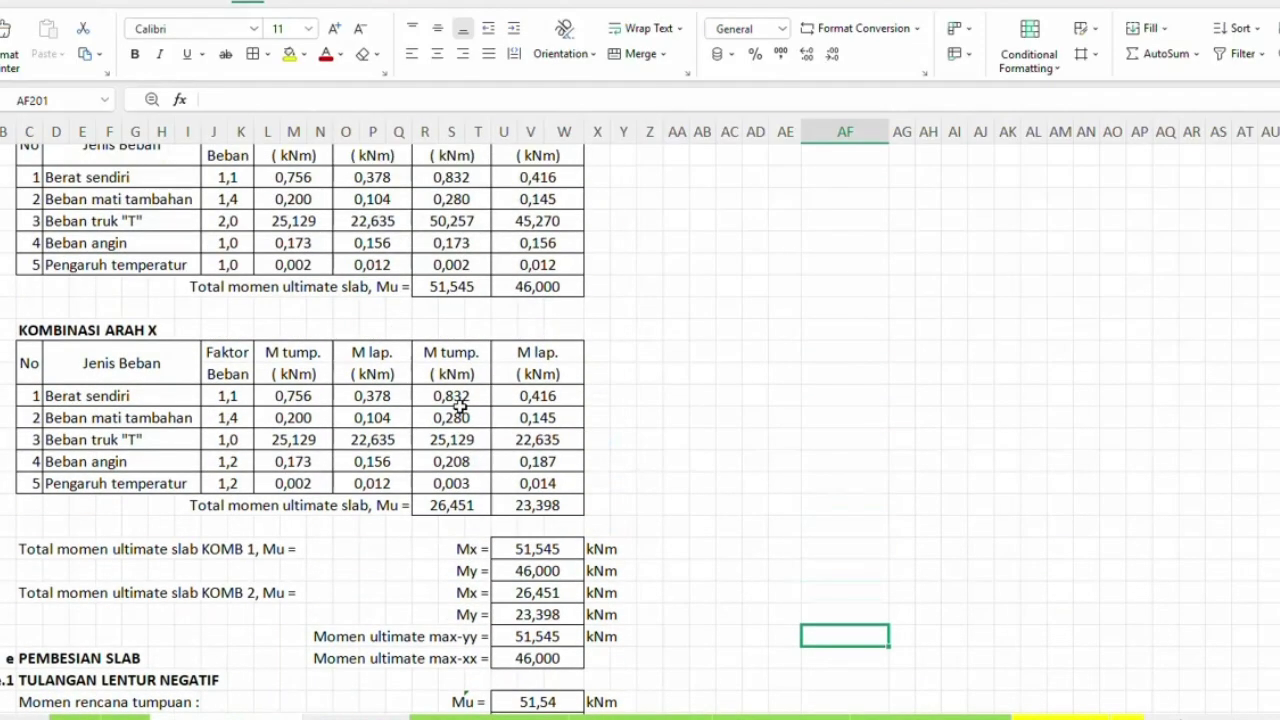
{"action": "scroll", "coordinate": [465, 417], "scroll_direction": "up", "scroll_amount": 3}
{"action": "scroll", "coordinate": [594, 466], "scroll_direction": "up", "scroll_amount": 2}
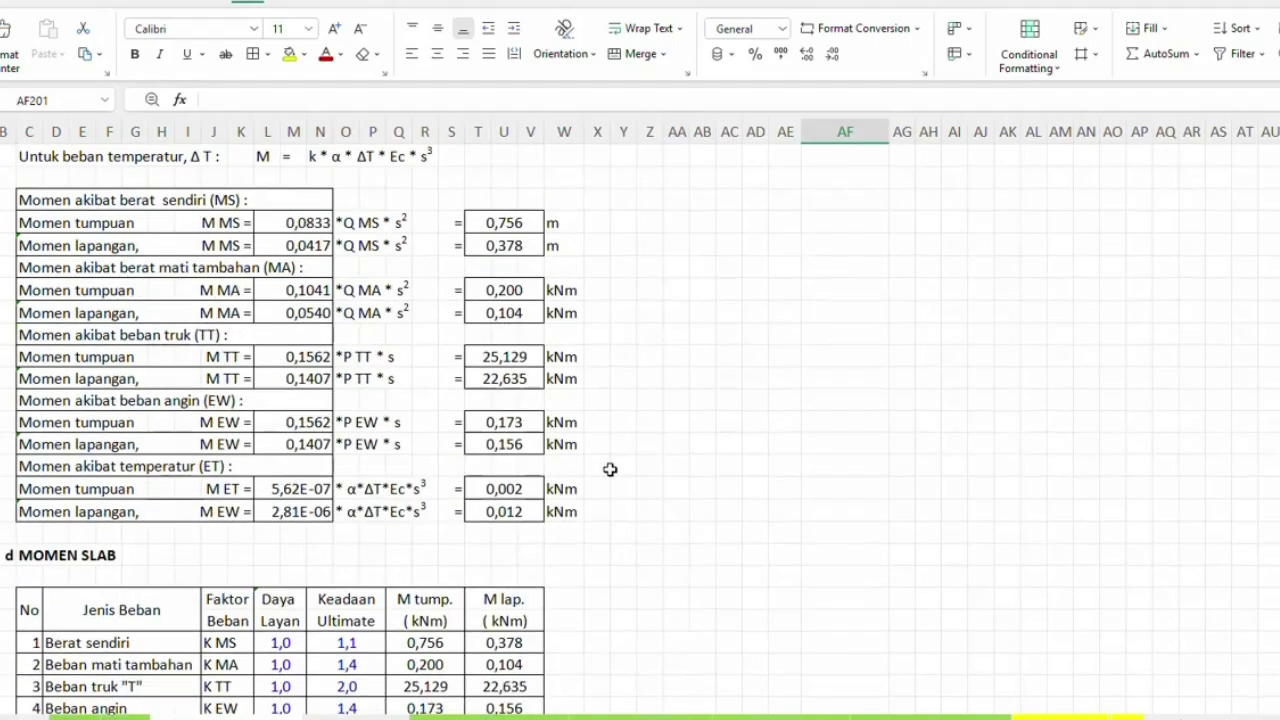
{"action": "scroll", "coordinate": [609, 470], "scroll_direction": "down", "scroll_amount": 5}
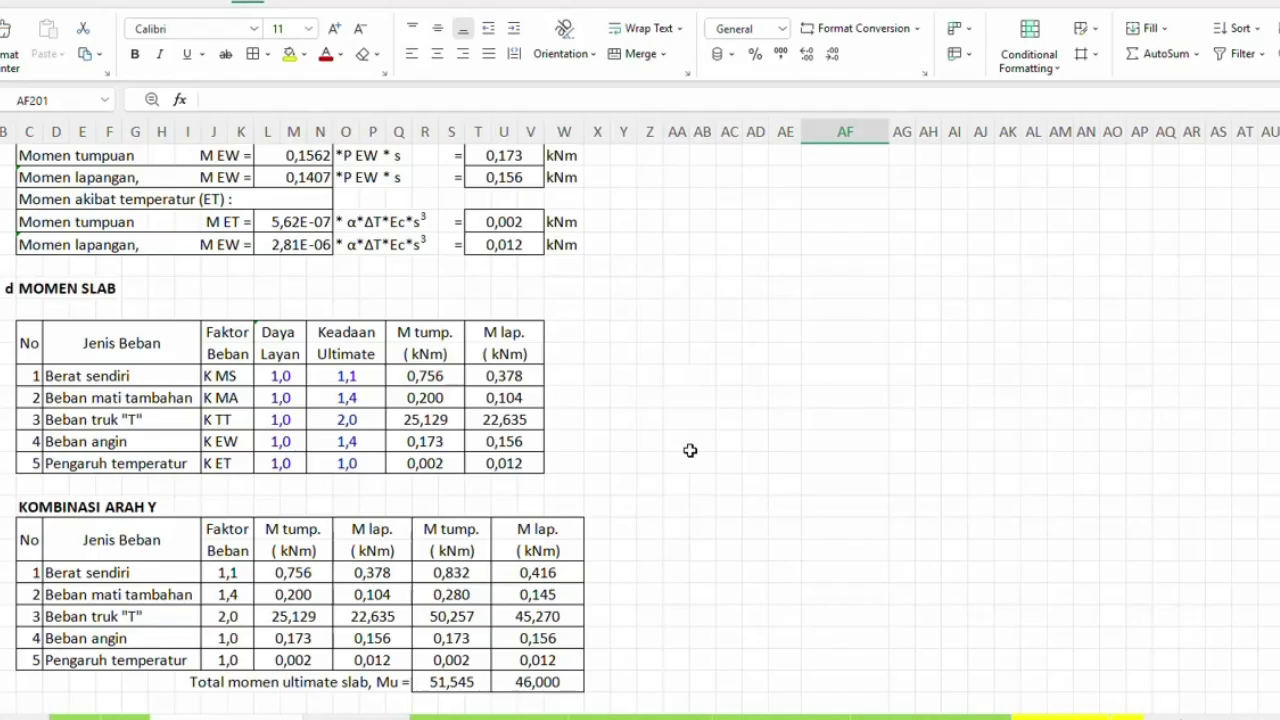
Compare the load factors and ultimate moments in the KOMBINASI ARAH Y and KOMBINASI ARAH X tables with the MOMEN SLAB table.
{"action": "scroll", "coordinate": [690, 451], "scroll_direction": "down", "scroll_amount": 2}
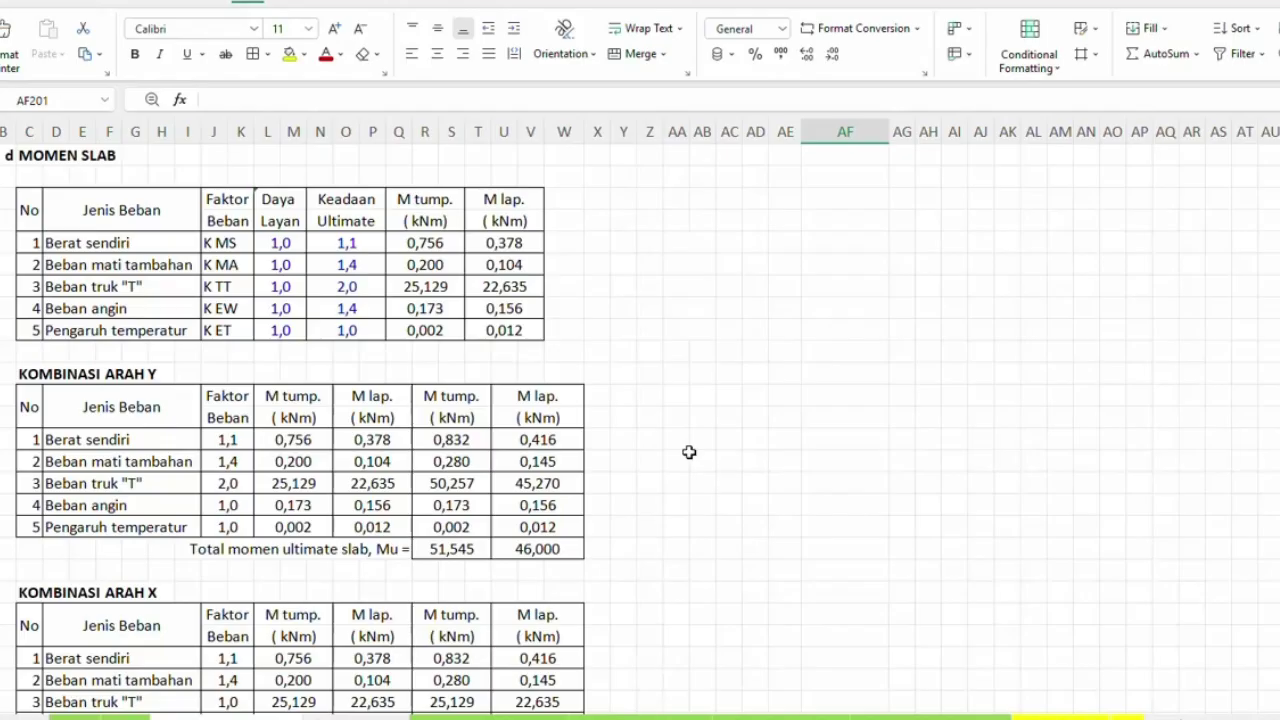
{"action": "scroll", "coordinate": [689, 452], "scroll_direction": "down", "scroll_amount": 2}
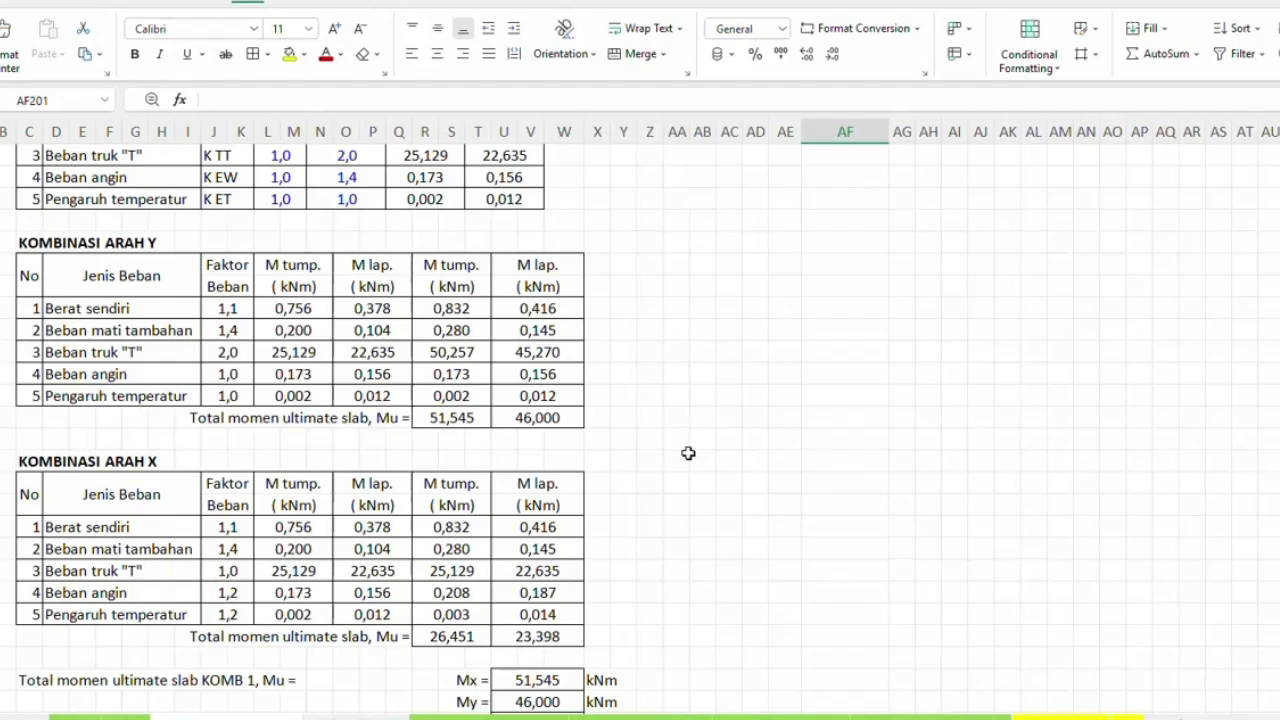
{"action": "scroll", "coordinate": [686, 453], "scroll_direction": "down", "scroll_amount": 1}
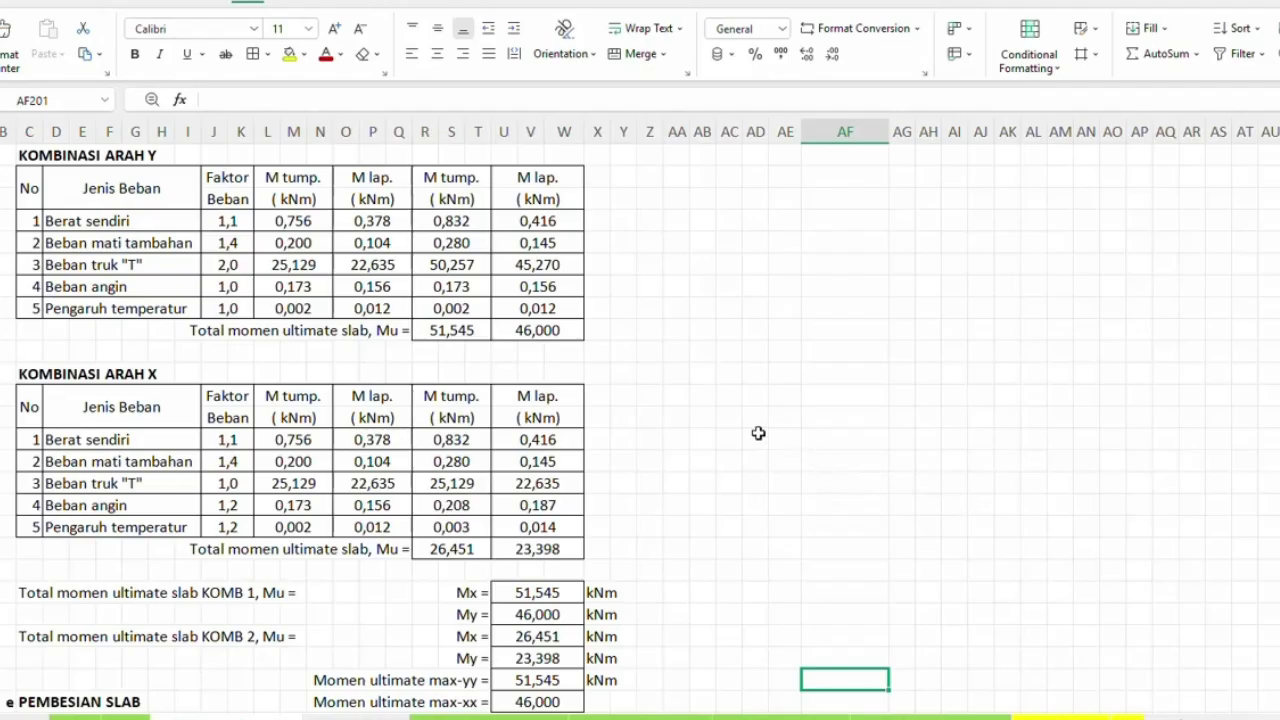
{"action": "scroll", "coordinate": [758, 433], "scroll_direction": "up", "scroll_amount": 2}
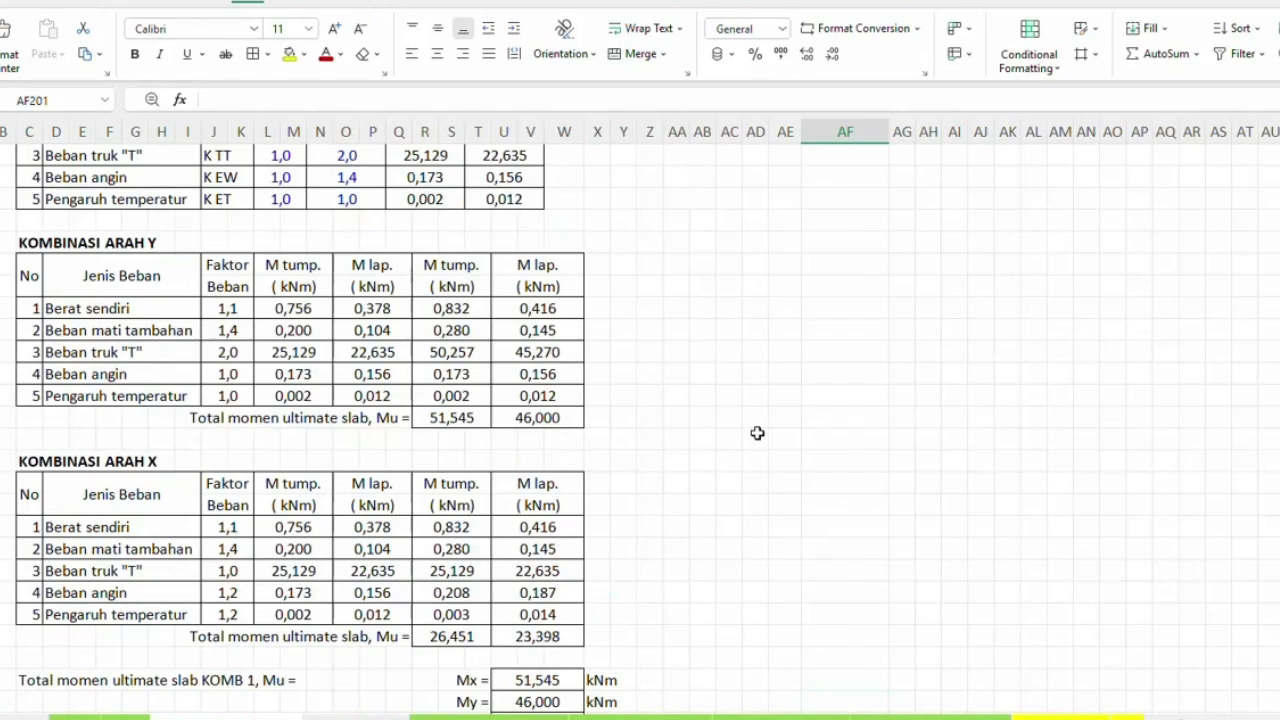
{"action": "scroll", "coordinate": [758, 433], "scroll_direction": "up", "scroll_amount": 3}
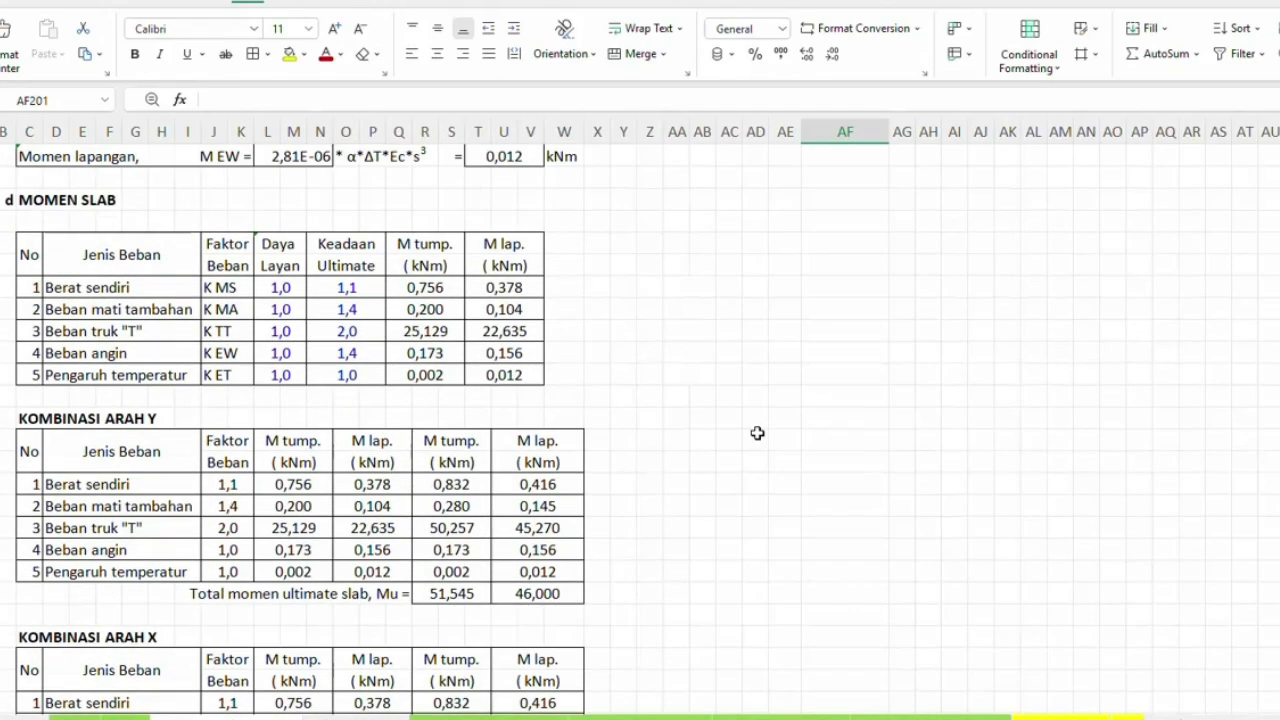
{"action": "scroll", "coordinate": [757, 433], "scroll_direction": "down", "scroll_amount": 5}
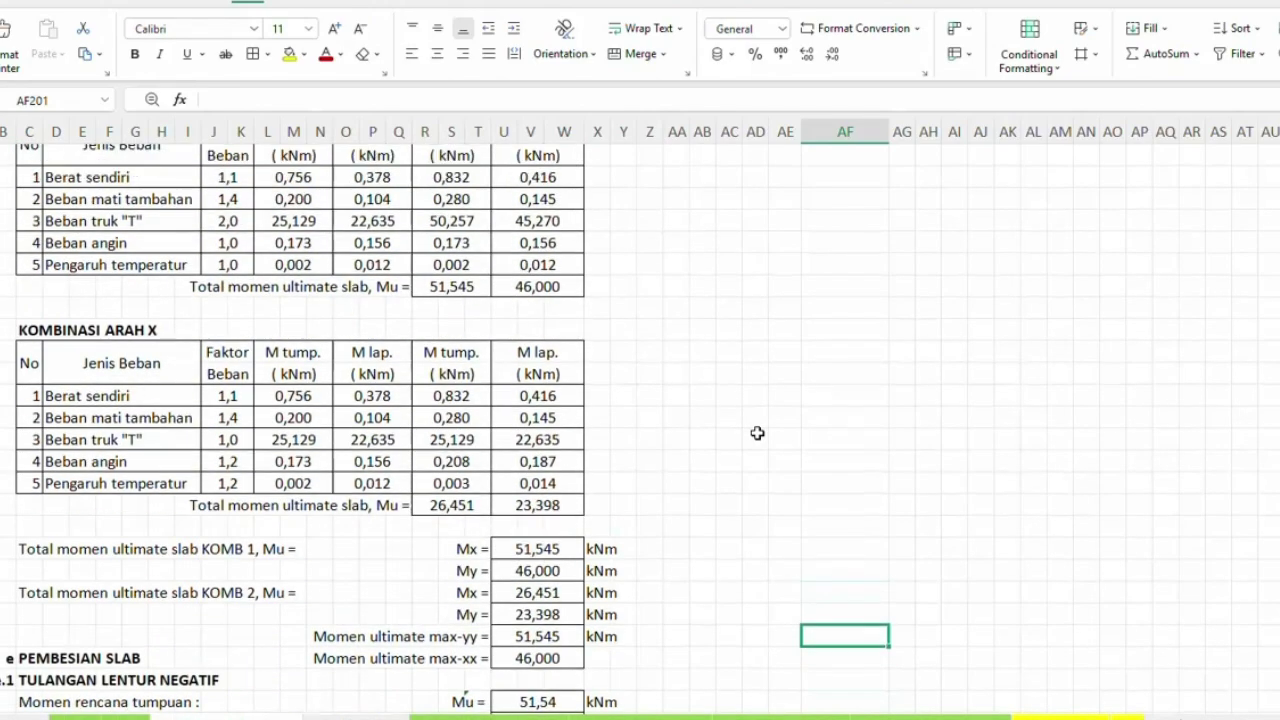
Examine the required ratio, bar diameter and spacing under TULANGAN LENTUR NEGATIF alongside the slab reinforcement layout sketch.
{"action": "scroll", "coordinate": [757, 433], "scroll_direction": "down", "scroll_amount": 7}
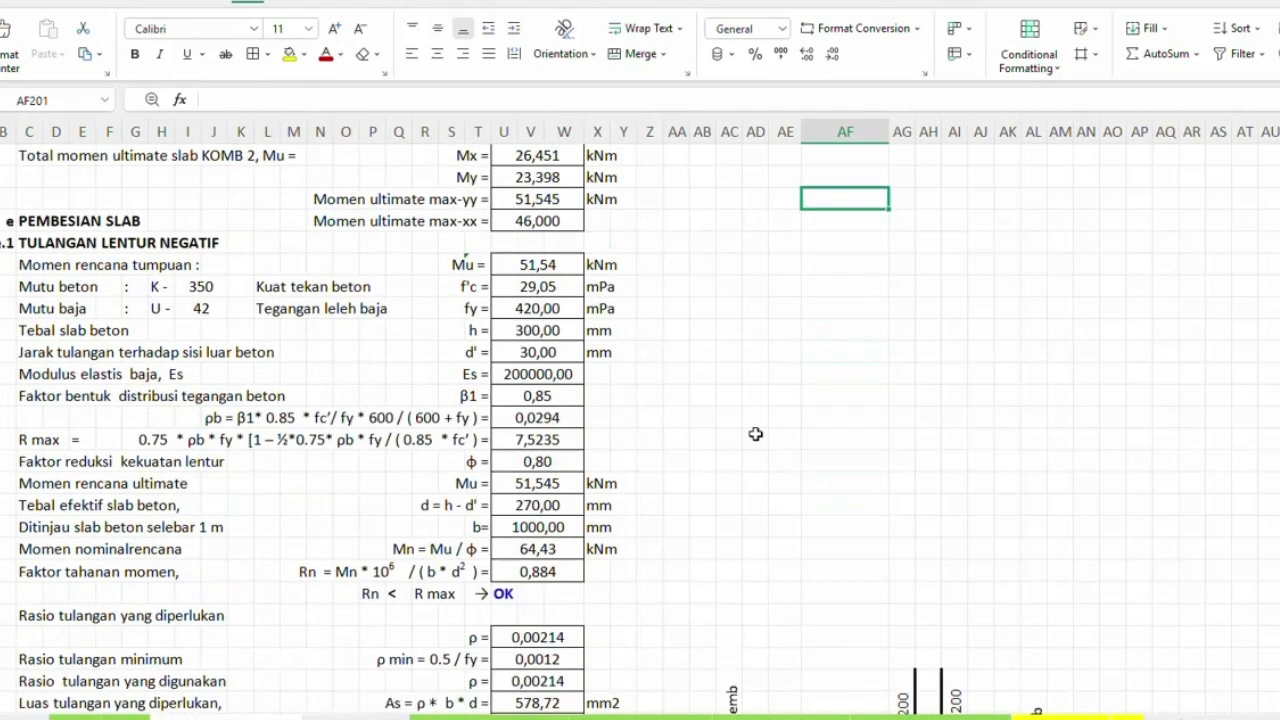
{"action": "scroll", "coordinate": [755, 426], "scroll_direction": "down", "scroll_amount": 2}
{"action": "scroll", "coordinate": [755, 422], "scroll_direction": "up", "scroll_amount": 2}
{"action": "scroll", "coordinate": [669, 385], "scroll_direction": "down", "scroll_amount": 2}
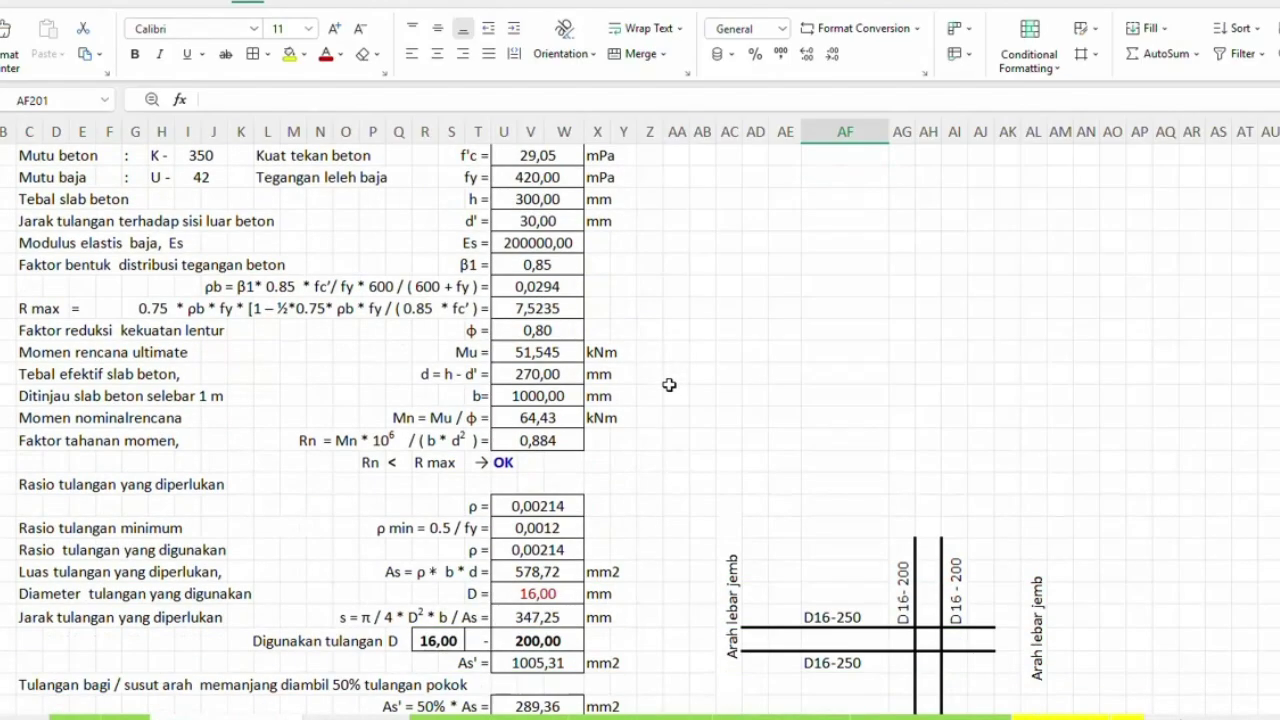
{"action": "scroll", "coordinate": [669, 385], "scroll_direction": "down", "scroll_amount": 2}
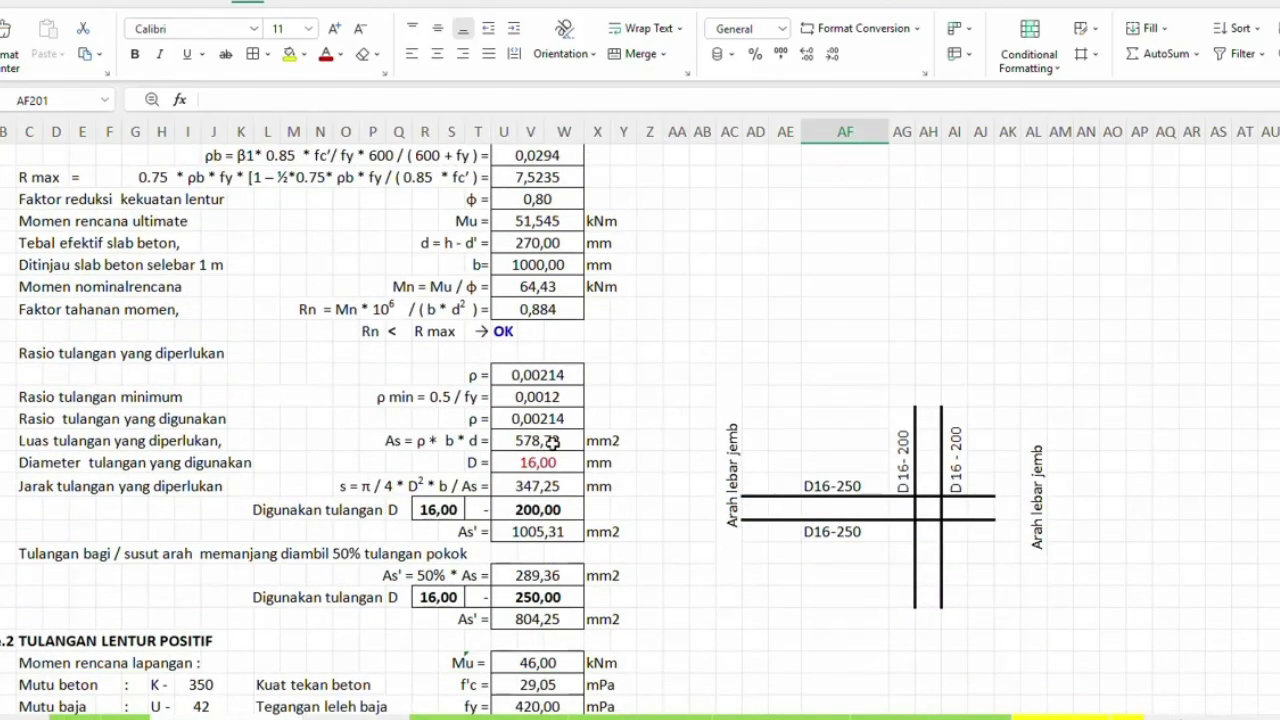
{"action": "scroll", "coordinate": [613, 367], "scroll_direction": "up", "scroll_amount": 2}
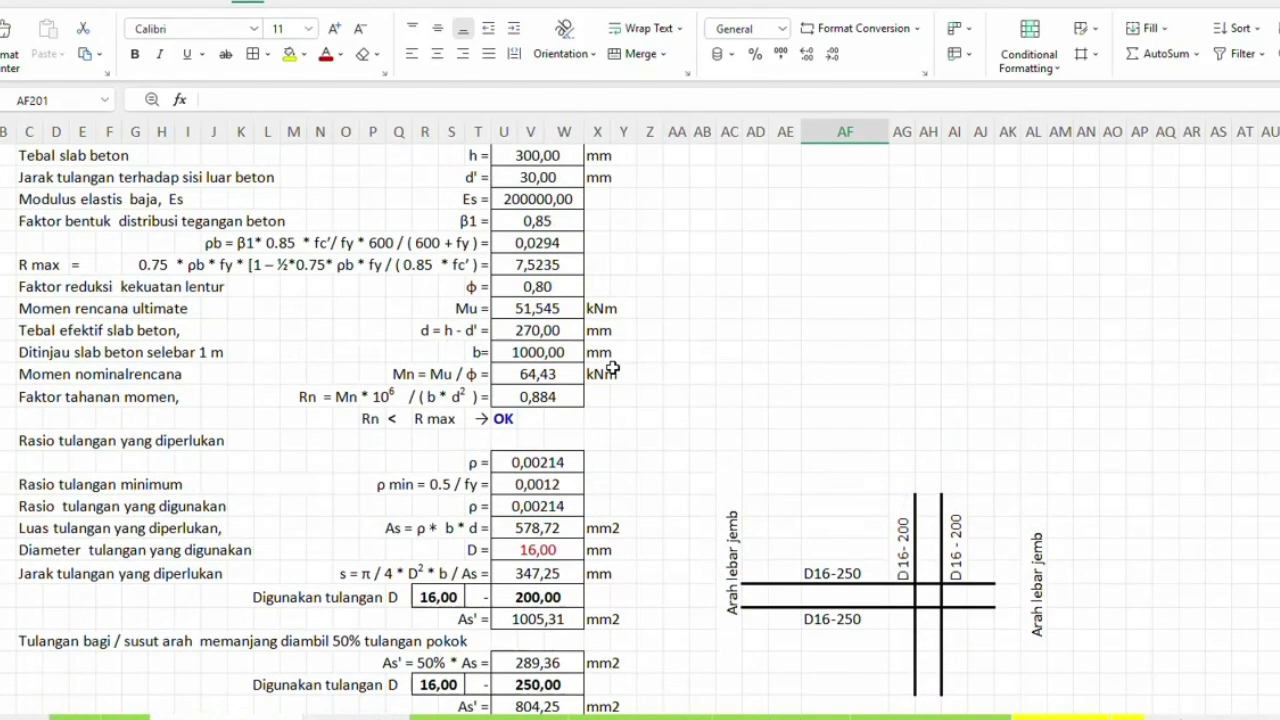
{"action": "scroll", "coordinate": [612, 367], "scroll_direction": "up", "scroll_amount": 3}
{"action": "scroll", "coordinate": [674, 369], "scroll_direction": "down", "scroll_amount": 5}
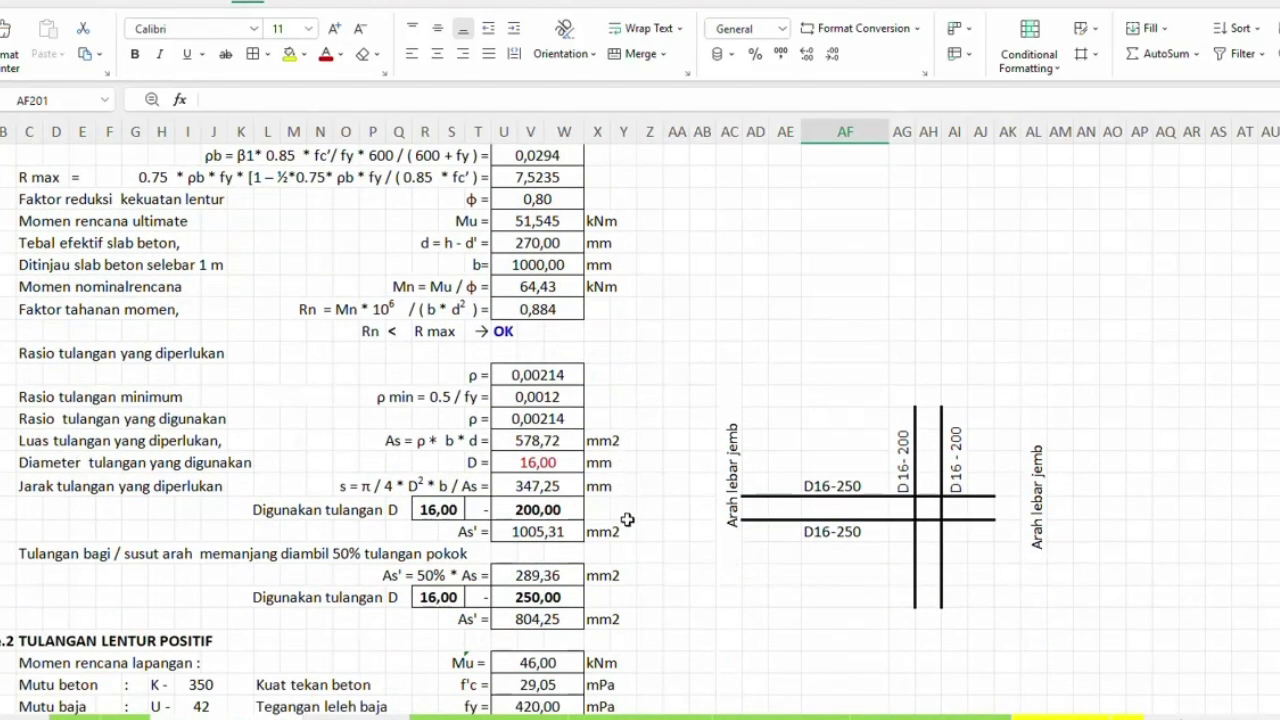
{"action": "scroll", "coordinate": [630, 525], "scroll_direction": "down", "scroll_amount": 1}
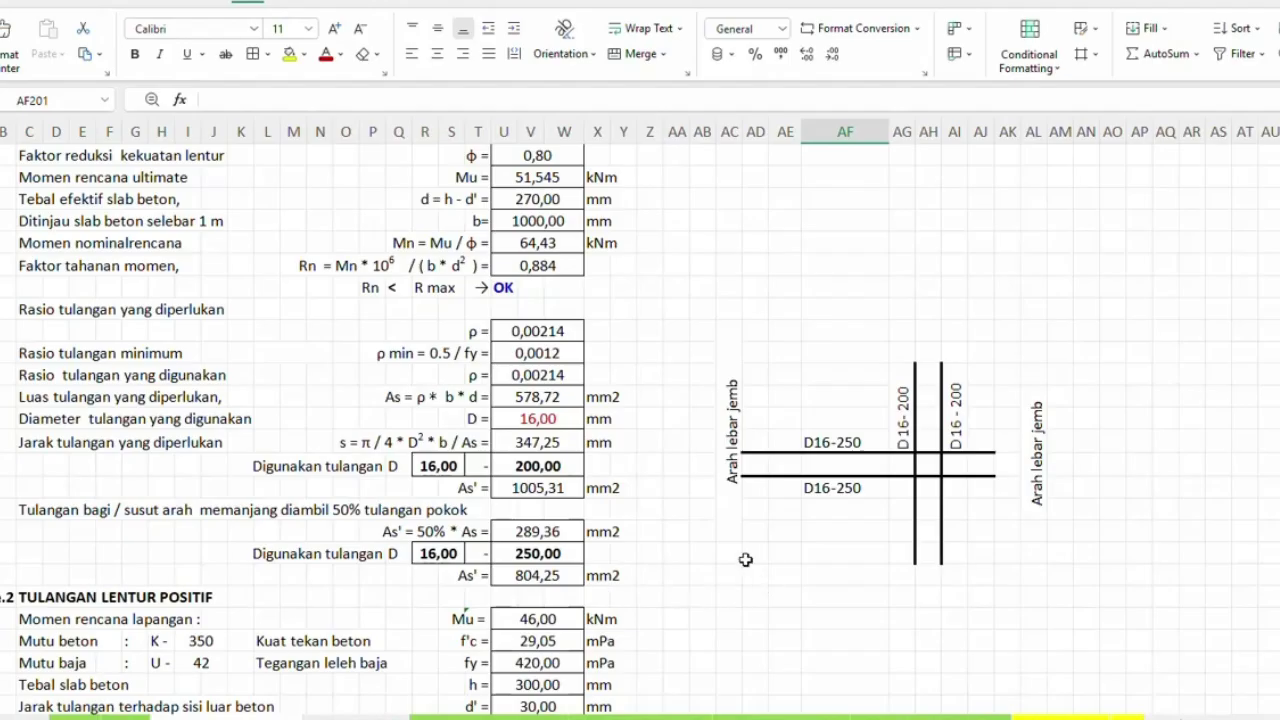
Examine the TULANGAN LENTUR POSITIF reinforcement calculation and the input data of the KONTROL LENDUTAN SLAB deflection check.
{"action": "scroll", "coordinate": [660, 525], "scroll_direction": "down", "scroll_amount": 6}
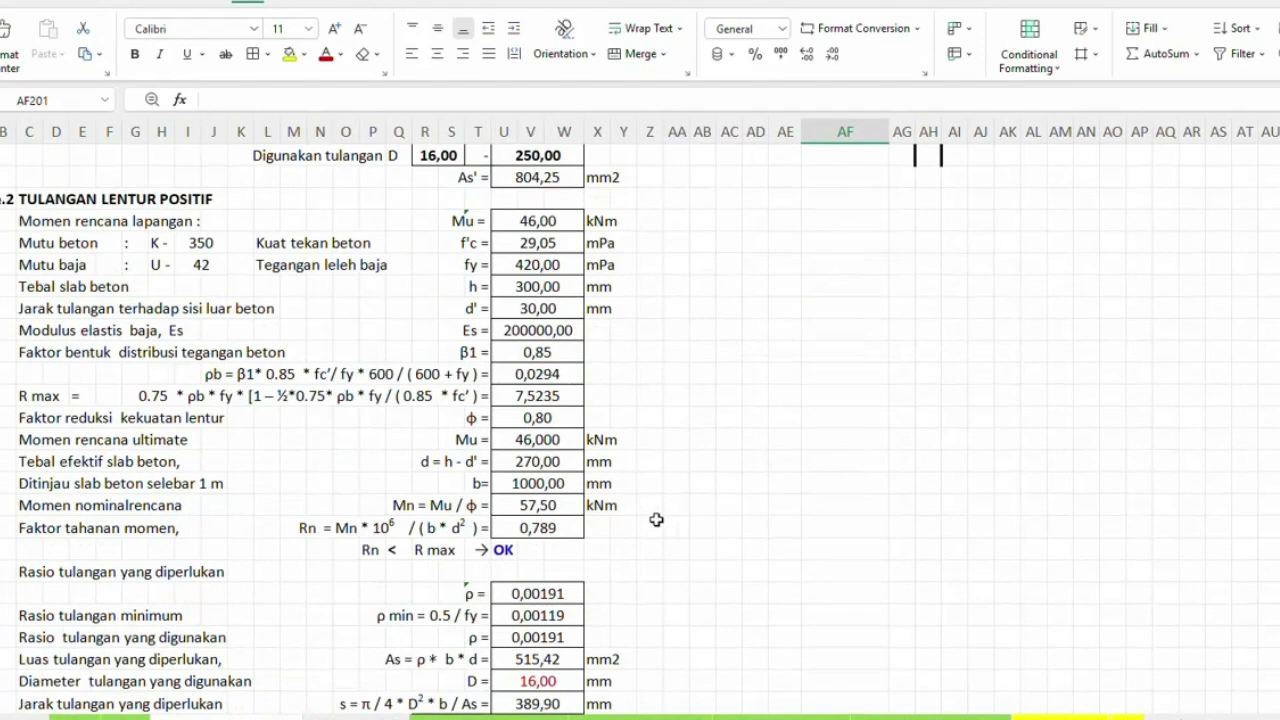
{"action": "scroll", "coordinate": [656, 520], "scroll_direction": "down", "scroll_amount": 5}
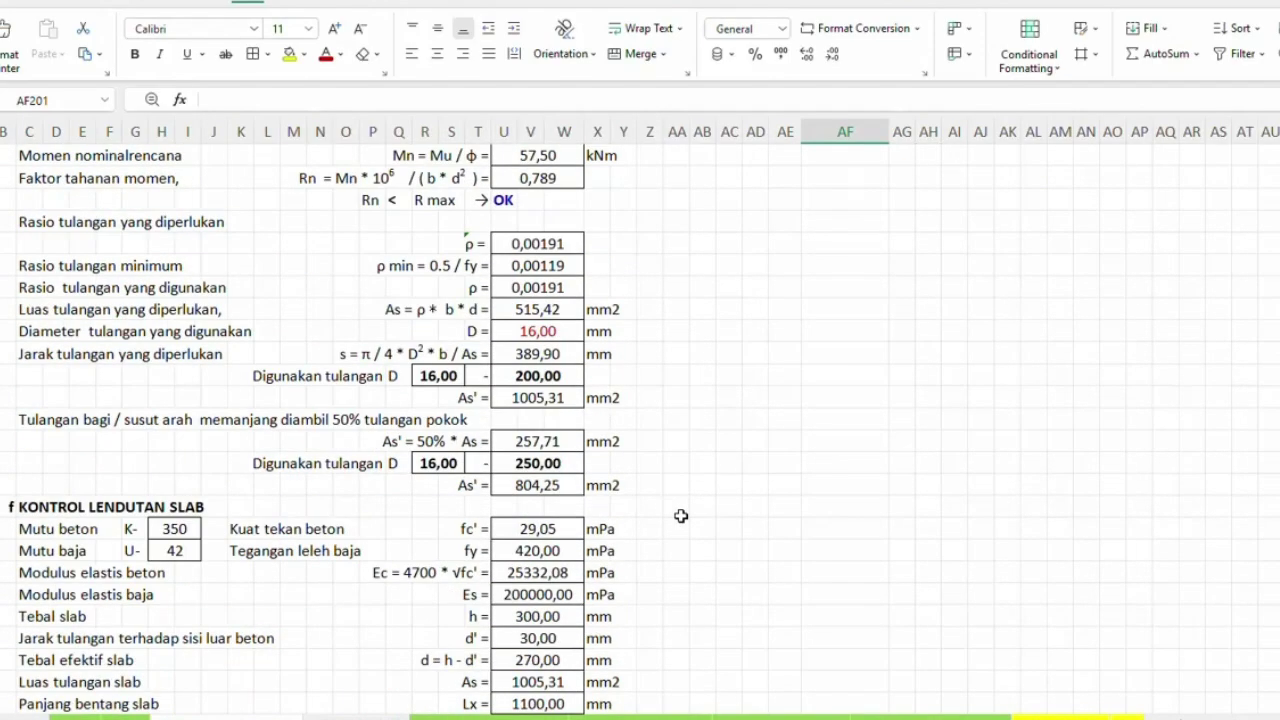
{"action": "scroll", "coordinate": [680, 516], "scroll_direction": "down", "scroll_amount": 7}
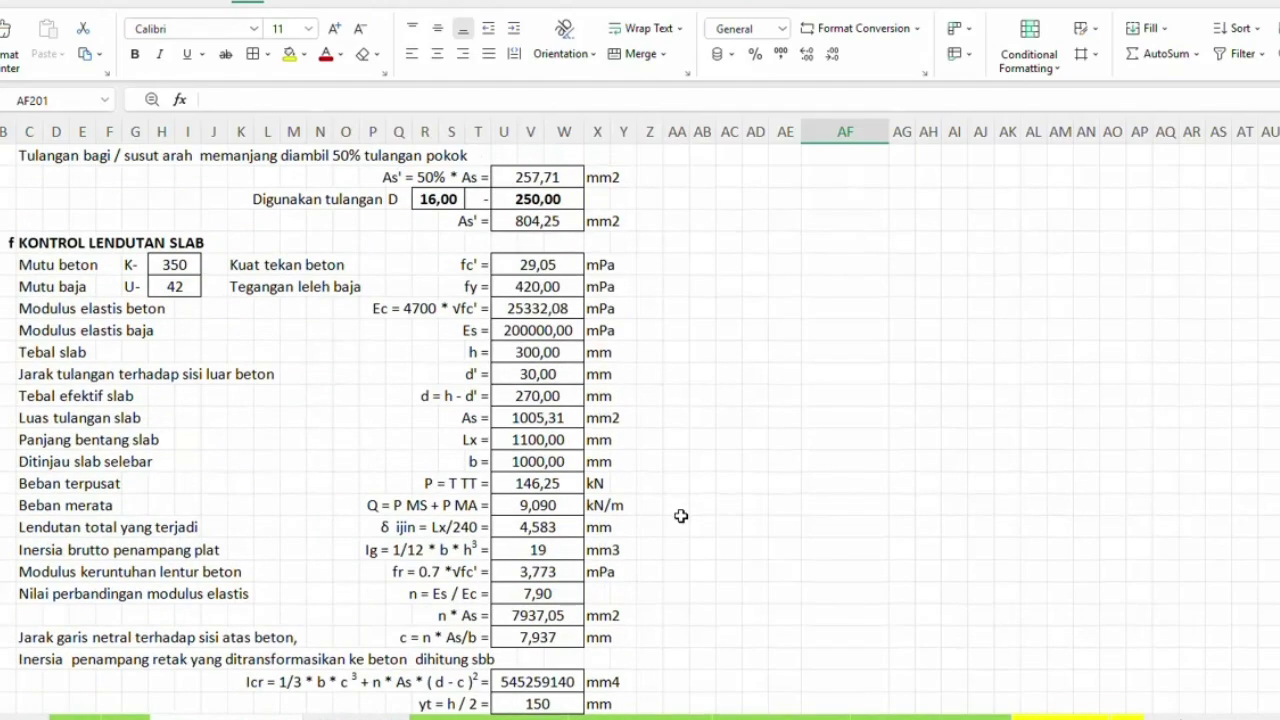
Review the rest of the KONTROL LENDUTAN SLAB deflection calculation and the KONTROL TEGANGAN GESER PONS punching shear check.
{"action": "scroll", "coordinate": [680, 516], "scroll_direction": "down", "scroll_amount": 6}
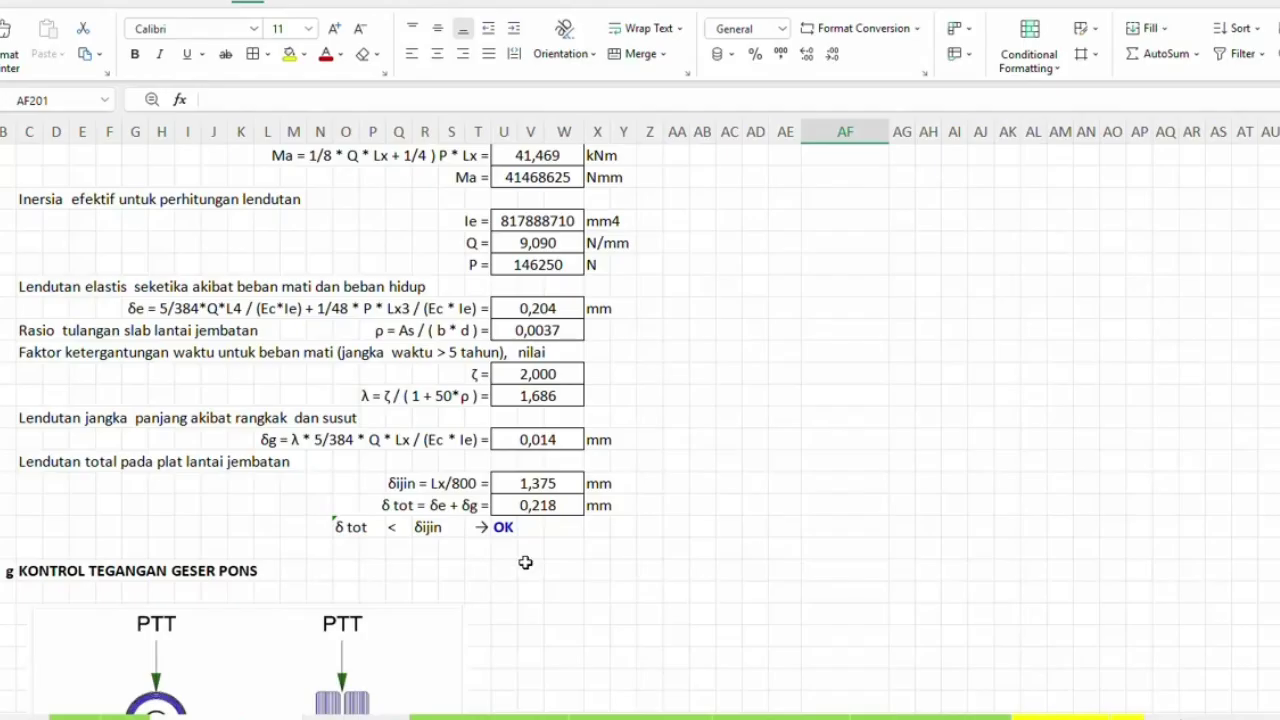
{"action": "scroll", "coordinate": [525, 563], "scroll_direction": "down", "scroll_amount": 1}
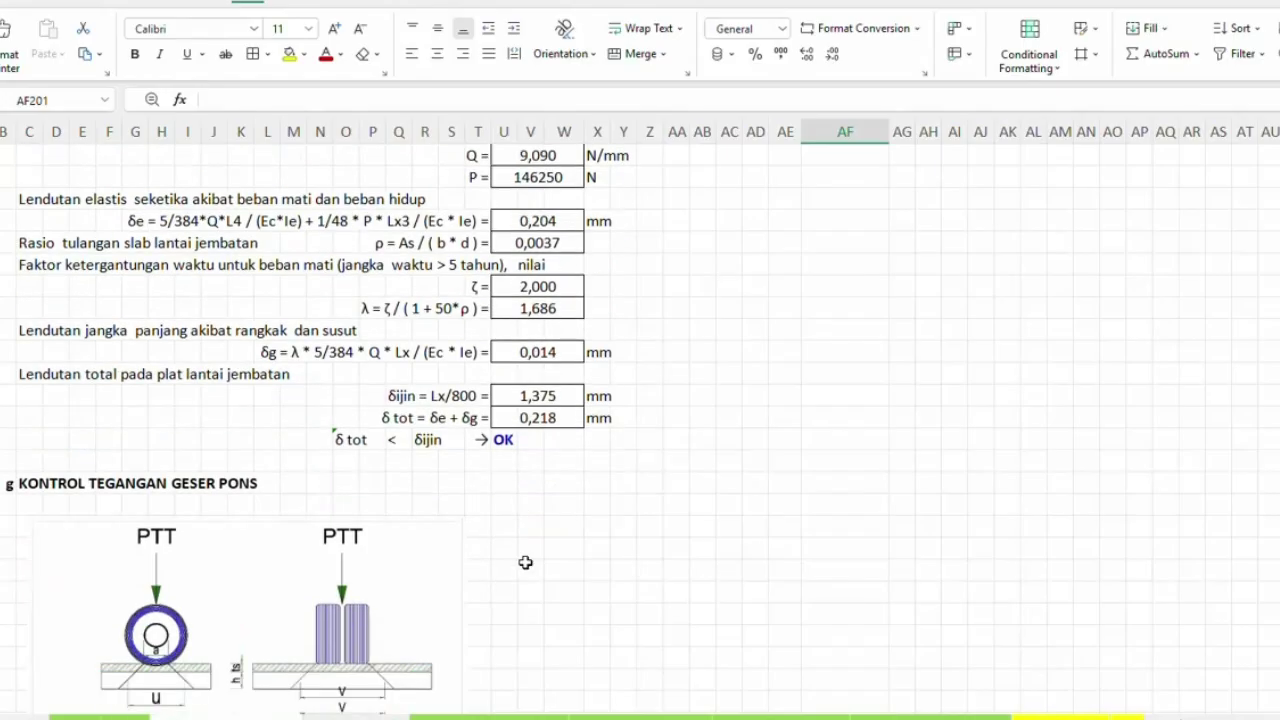
{"action": "scroll", "coordinate": [525, 563], "scroll_direction": "down", "scroll_amount": 5}
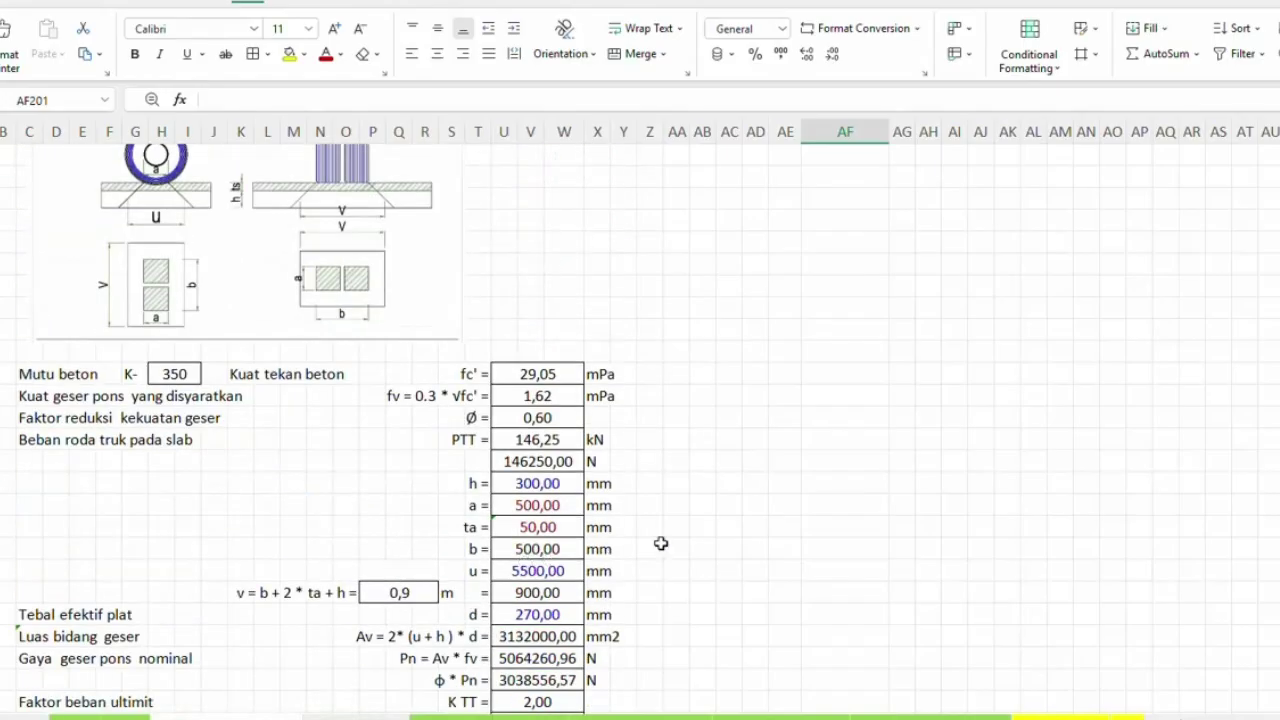
{"action": "scroll", "coordinate": [661, 543], "scroll_direction": "down", "scroll_amount": 6}
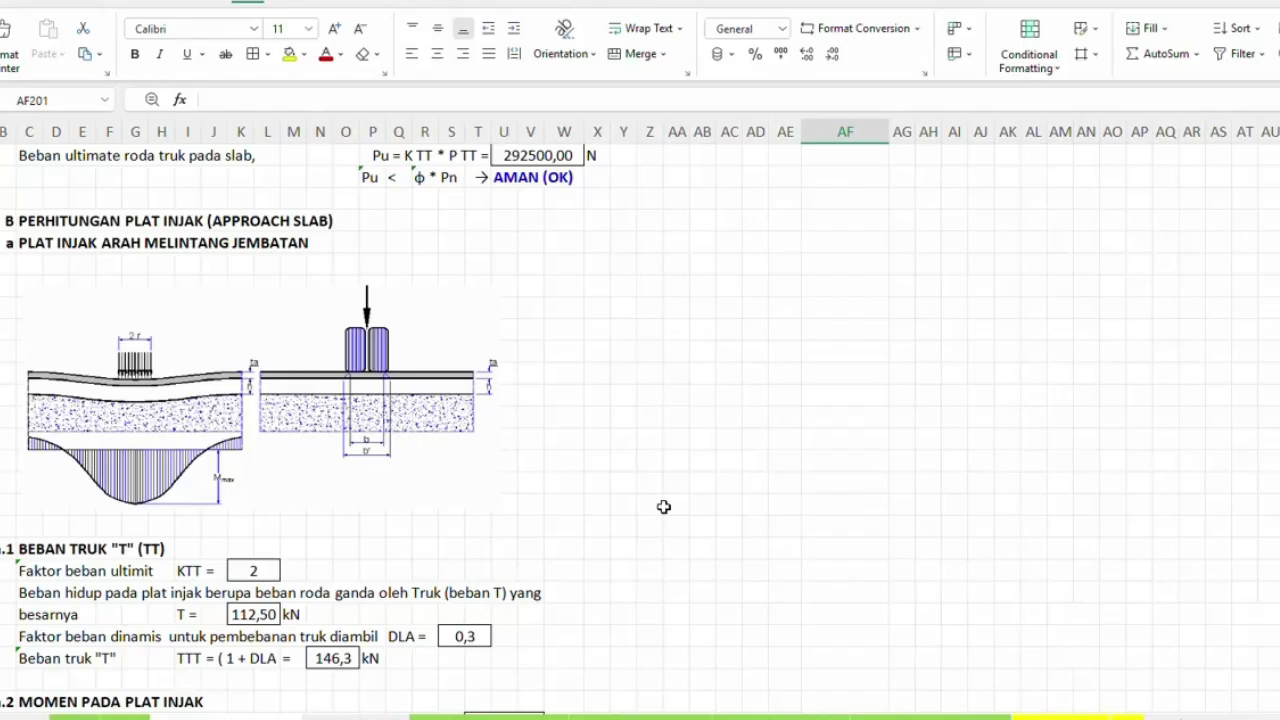
Consult the abutment parts diagram on its sheet and examine the truck load and MOMEN PADA PLAT INJAK calculation for the transverse approach slab.
{"action": "left_click", "coordinate": [356, 717]}
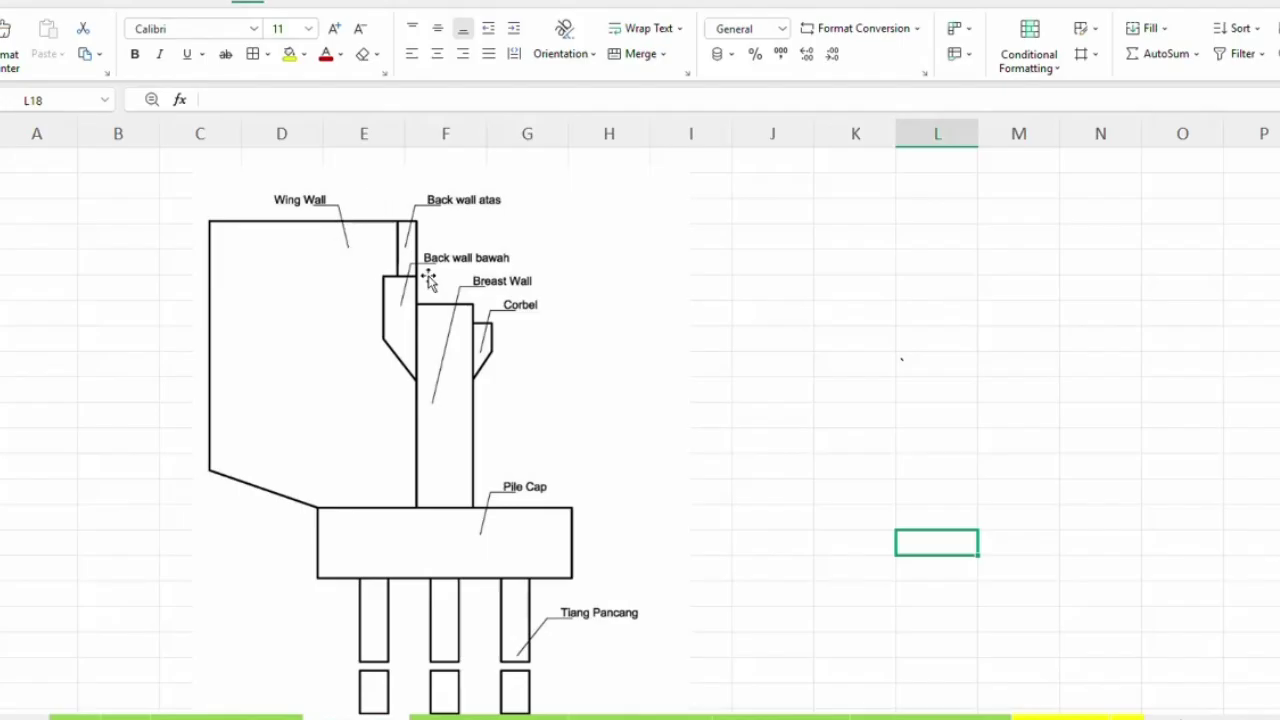
{"action": "left_click", "coordinate": [227, 717]}
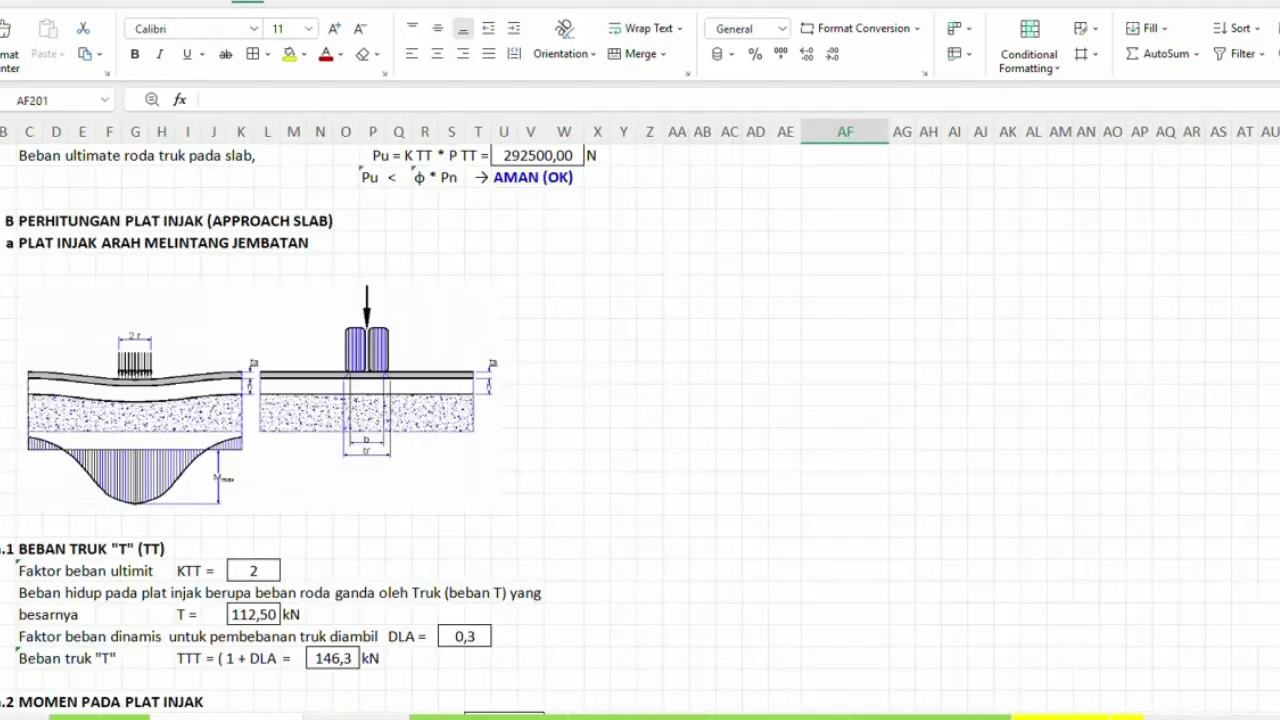
{"action": "scroll", "coordinate": [636, 391], "scroll_direction": "down", "scroll_amount": 1}
{"action": "scroll", "coordinate": [629, 414], "scroll_direction": "down", "scroll_amount": 2}
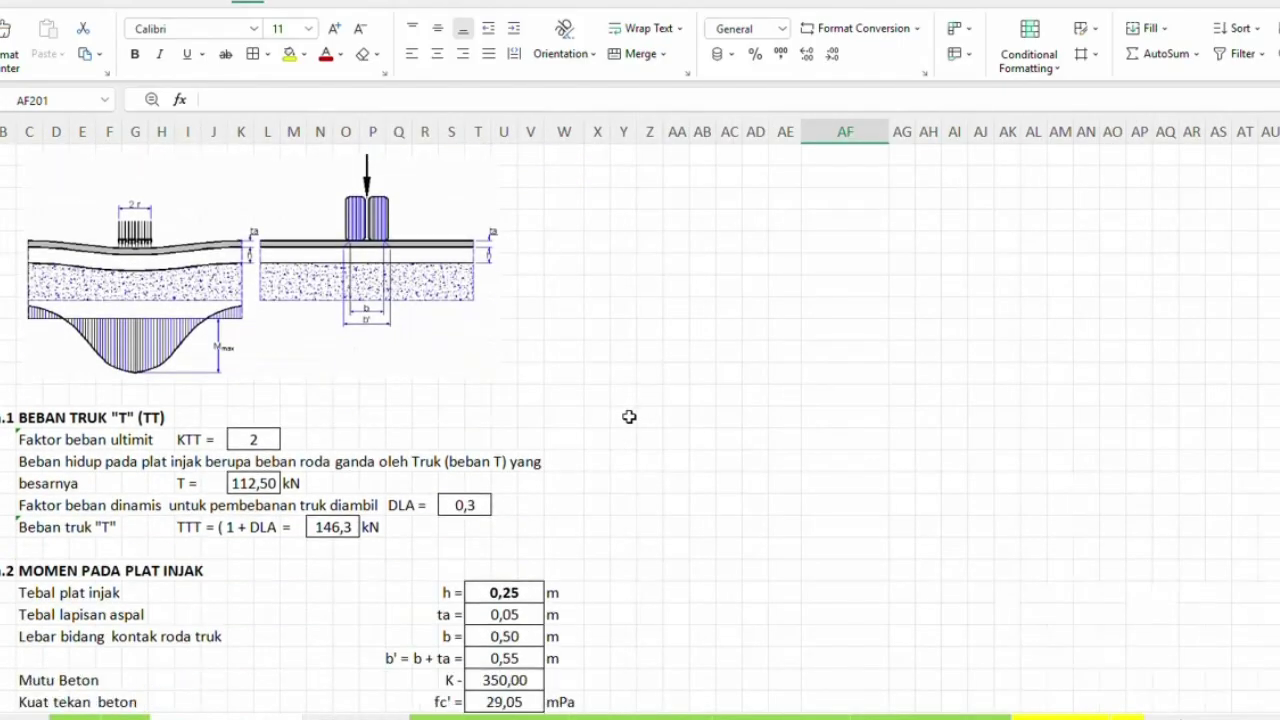
{"action": "scroll", "coordinate": [629, 416], "scroll_direction": "down", "scroll_amount": 3}
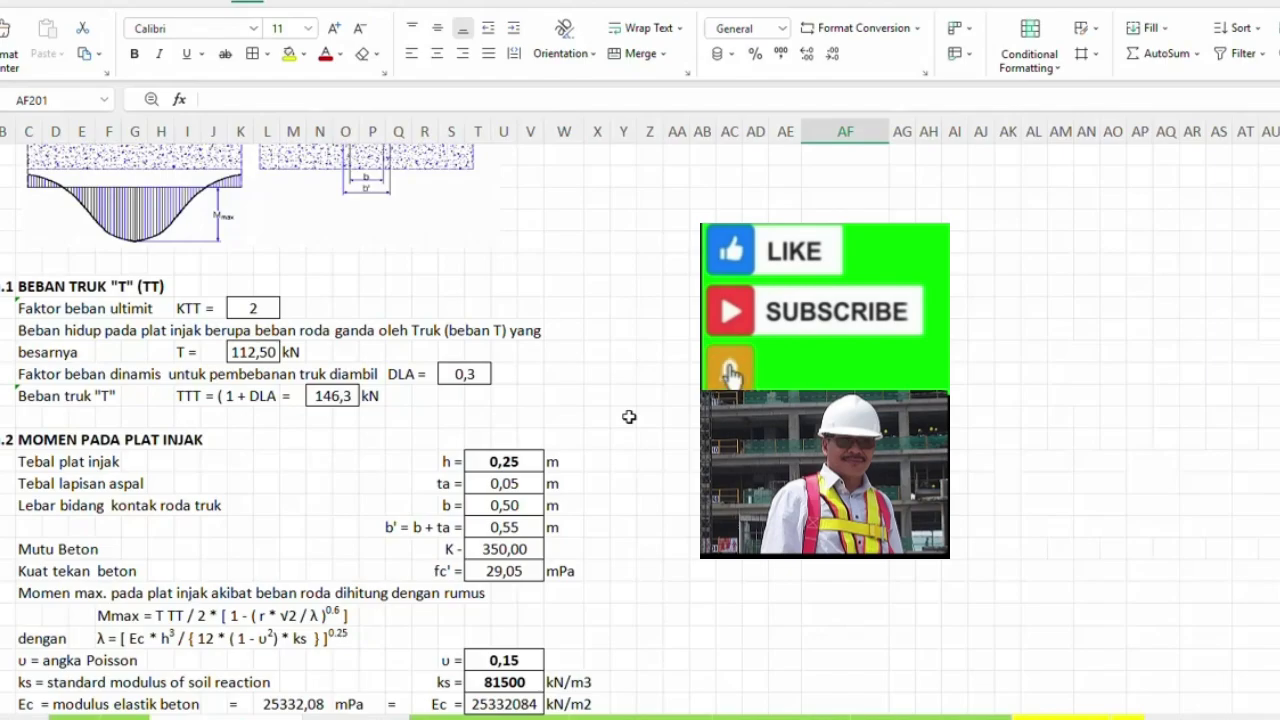
{"action": "scroll", "coordinate": [629, 416], "scroll_direction": "down", "scroll_amount": 3}
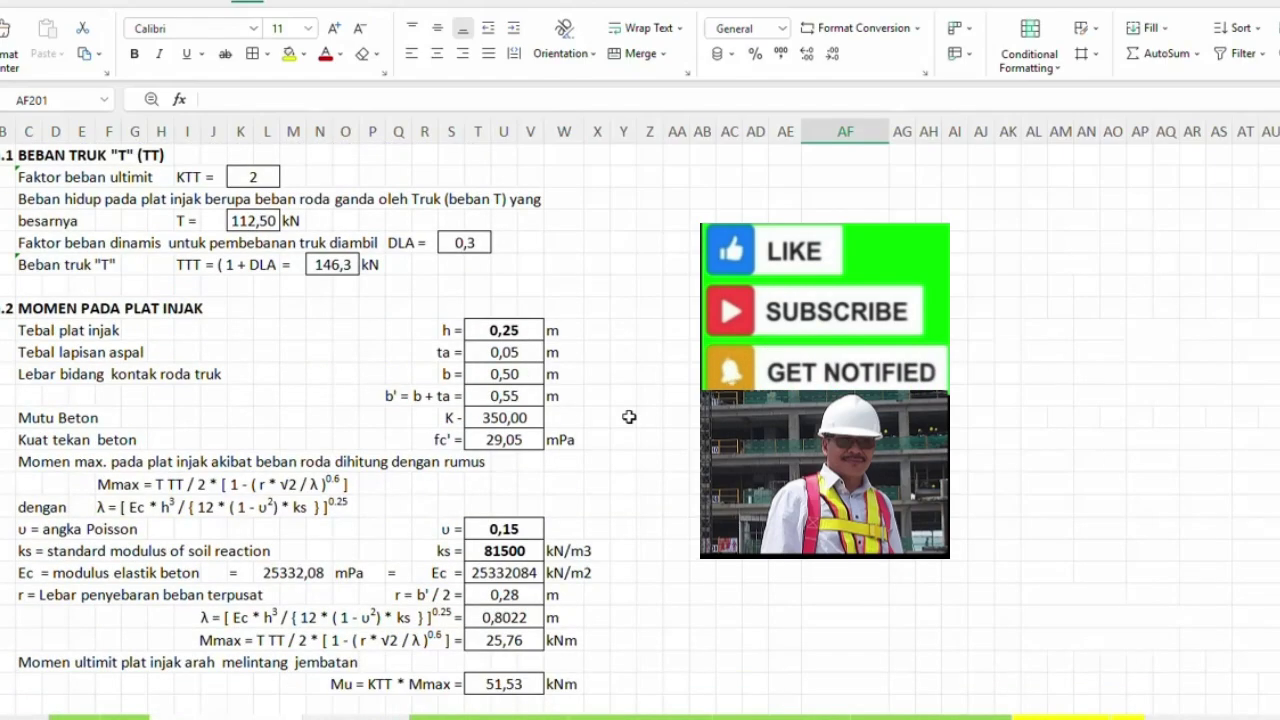
{"action": "scroll", "coordinate": [629, 416], "scroll_direction": "down", "scroll_amount": 4}
Examine the PEMBESIAN PLAT INJAK ARAH MELINTANG JEMBATAN calculation, including main and distribution bar diameter and spacing, alongside the reinforcement sketch.
{"action": "scroll", "coordinate": [629, 416], "scroll_direction": "down", "scroll_amount": 5}
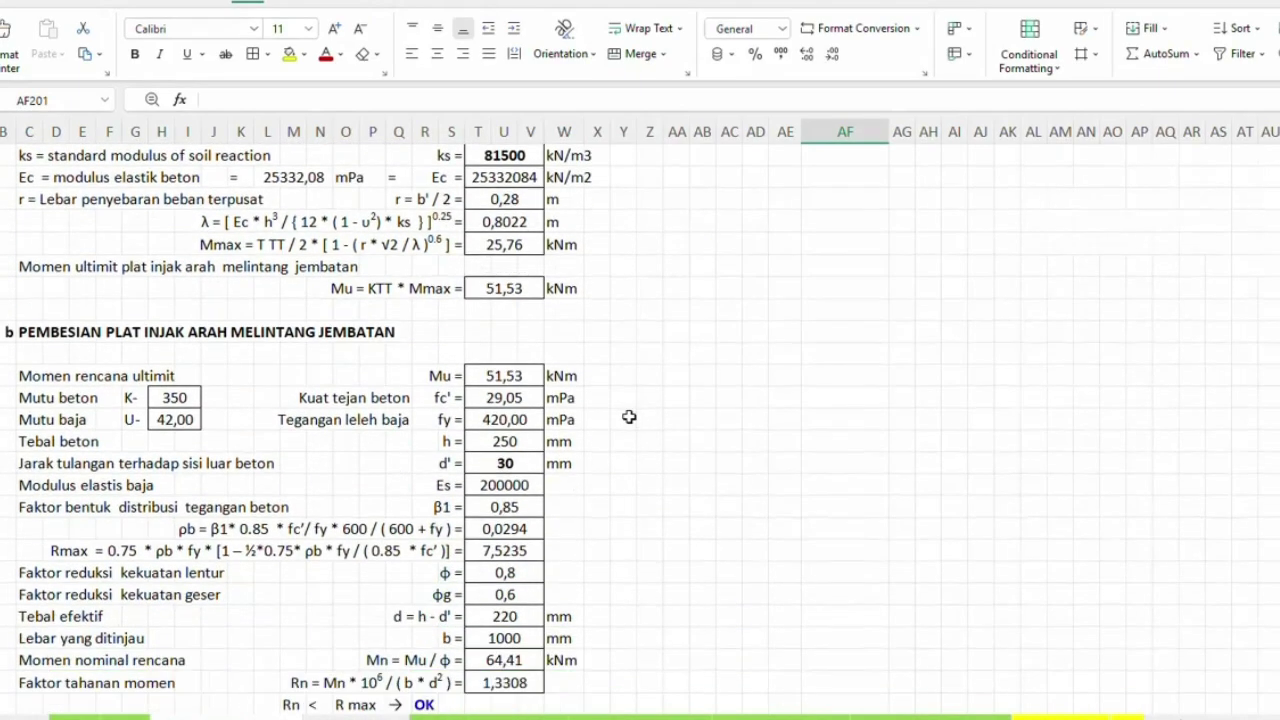
{"action": "scroll", "coordinate": [629, 416], "scroll_direction": "down", "scroll_amount": 1}
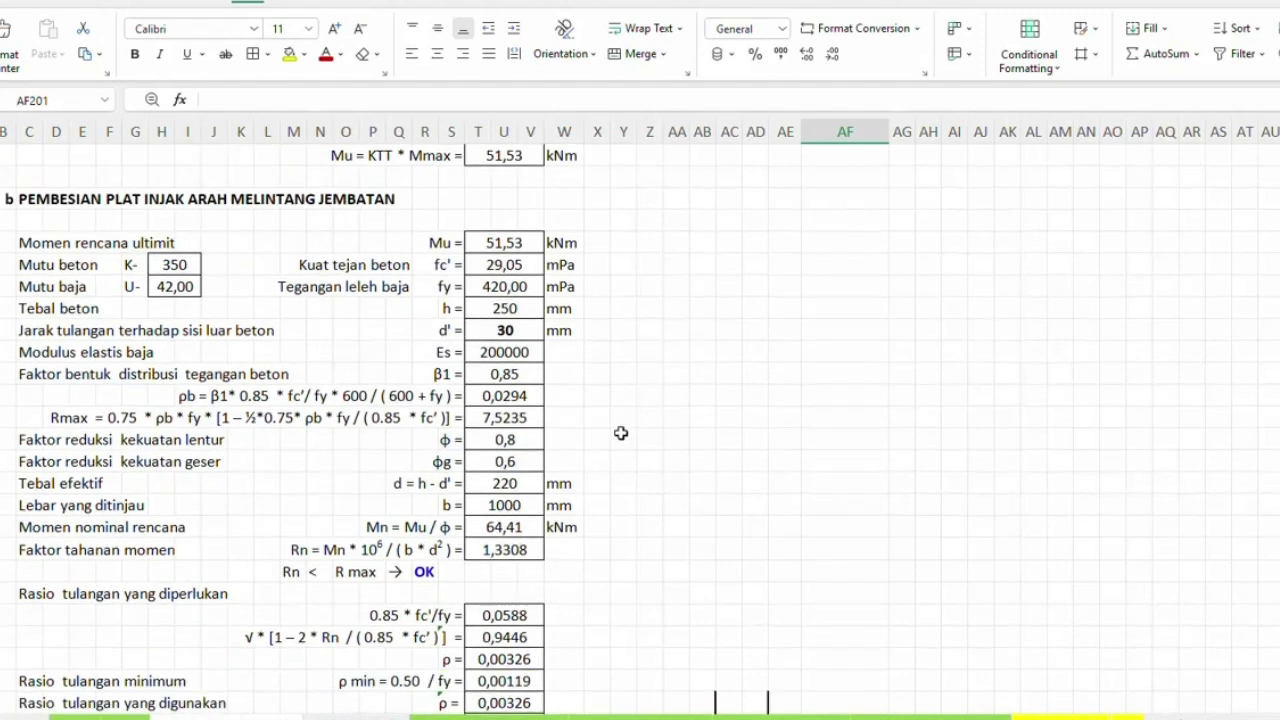
{"action": "scroll", "coordinate": [620, 434], "scroll_direction": "down", "scroll_amount": 1}
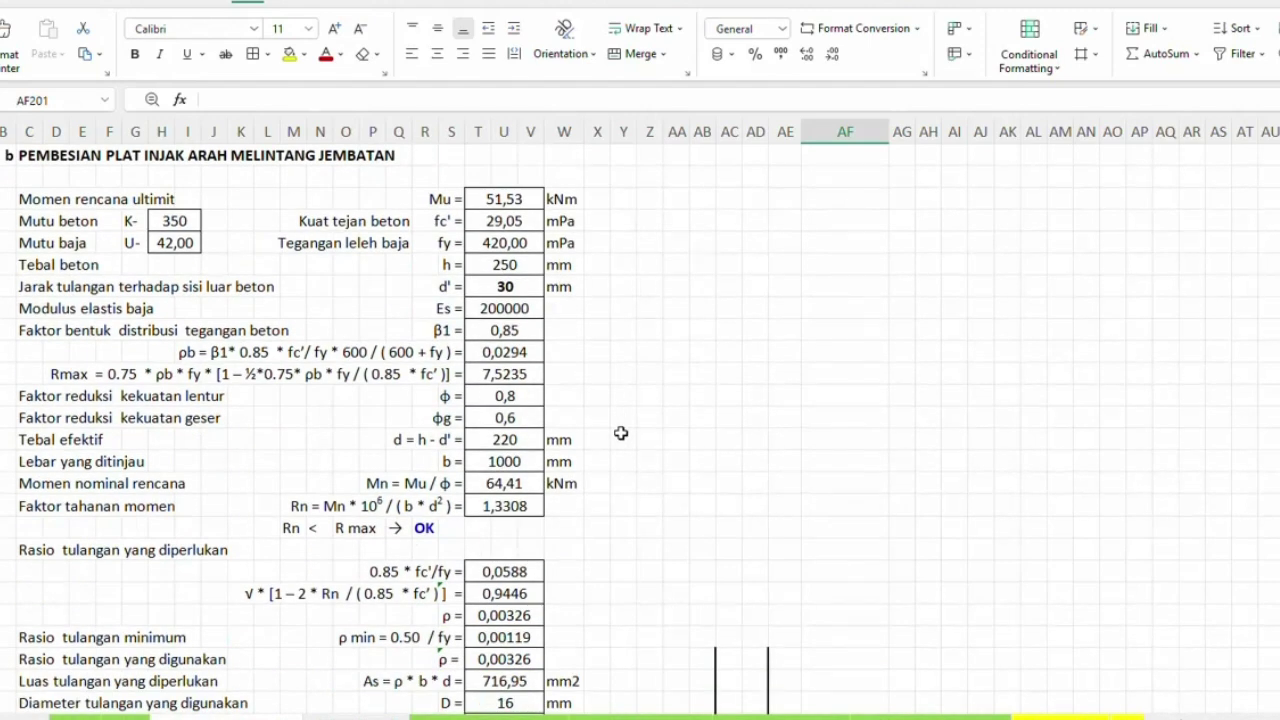
{"action": "scroll", "coordinate": [620, 433], "scroll_direction": "down", "scroll_amount": 2}
{"action": "scroll", "coordinate": [620, 432], "scroll_direction": "down", "scroll_amount": 2}
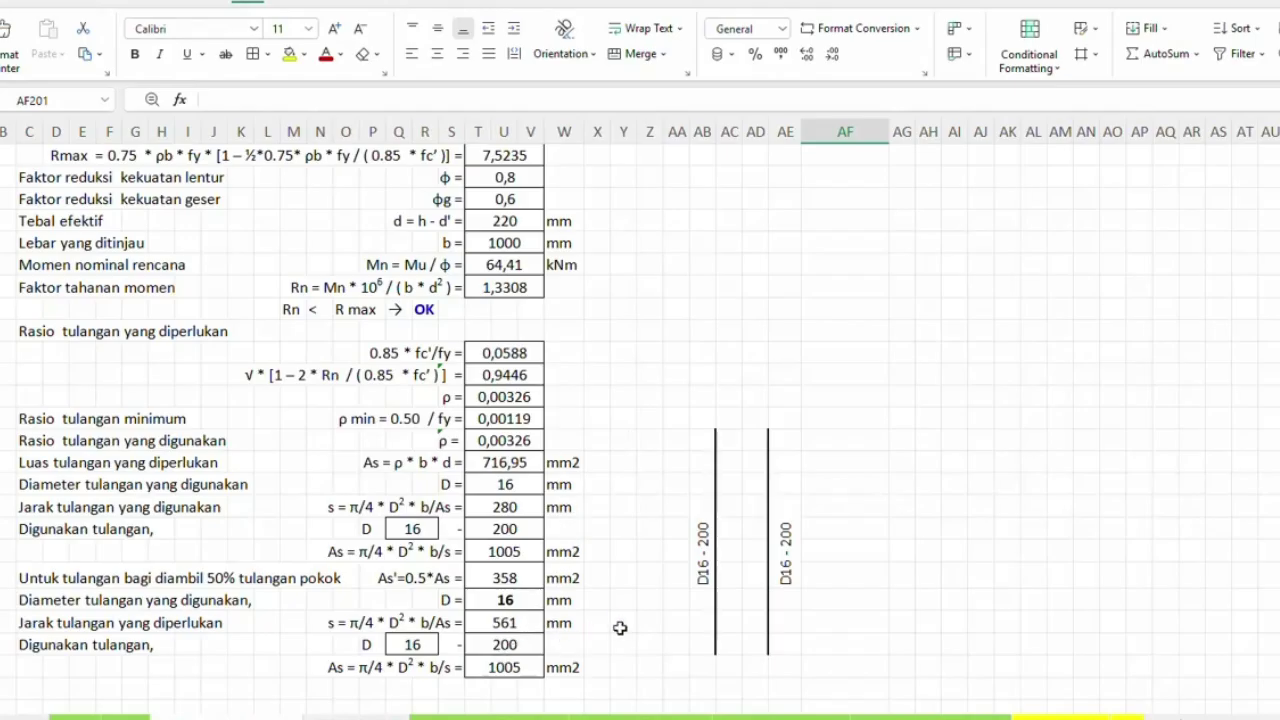
{"action": "scroll", "coordinate": [617, 626], "scroll_direction": "down", "scroll_amount": 3}
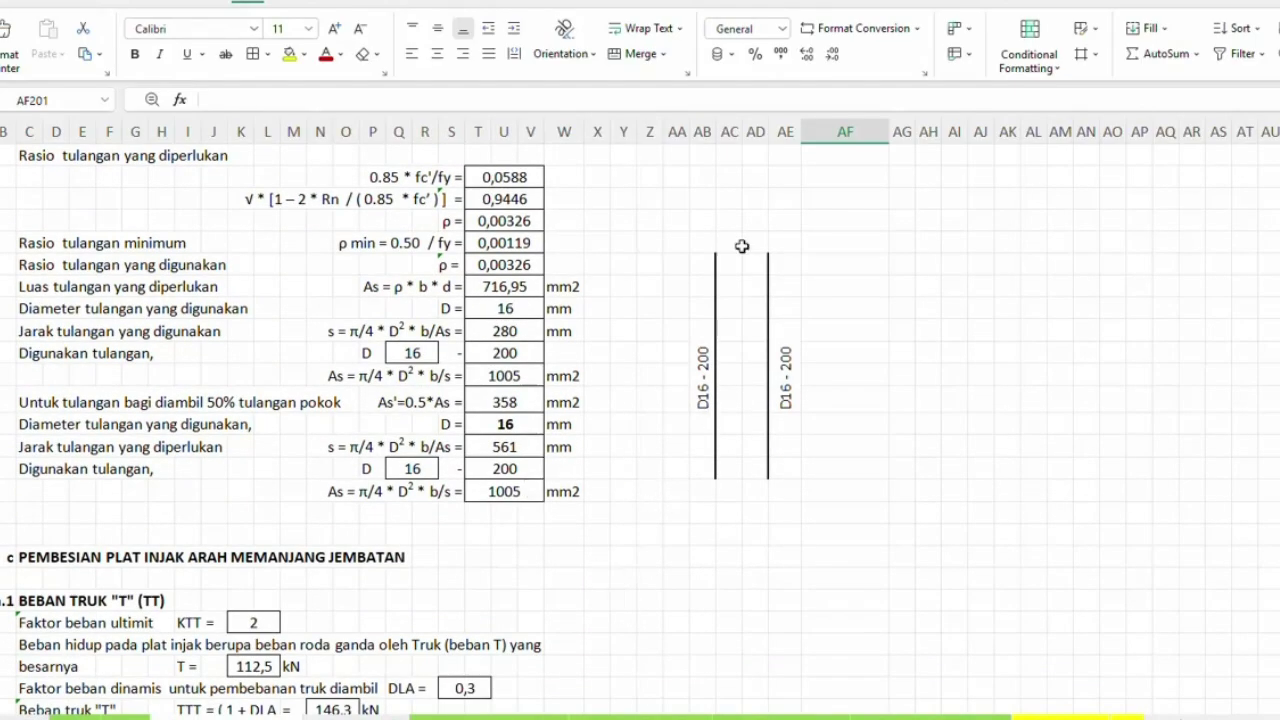
Examine the longitudinal approach slab's moment calculation and its required reinforcement ratio, bar diameter and spacing alongside the two-direction reinforcement sketch.
{"action": "scroll", "coordinate": [631, 480], "scroll_direction": "down", "scroll_amount": 5}
{"action": "scroll", "coordinate": [632, 481], "scroll_direction": "down", "scroll_amount": 14}
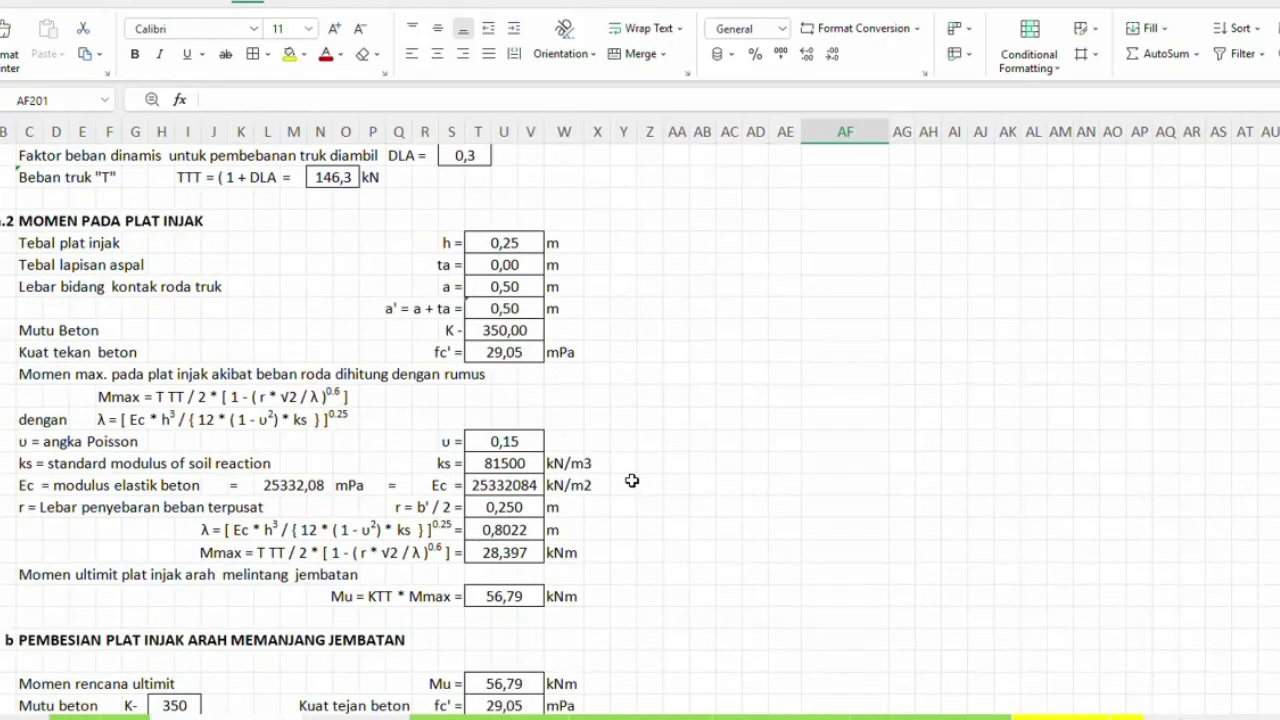
{"action": "scroll", "coordinate": [625, 509], "scroll_direction": "down", "scroll_amount": 1}
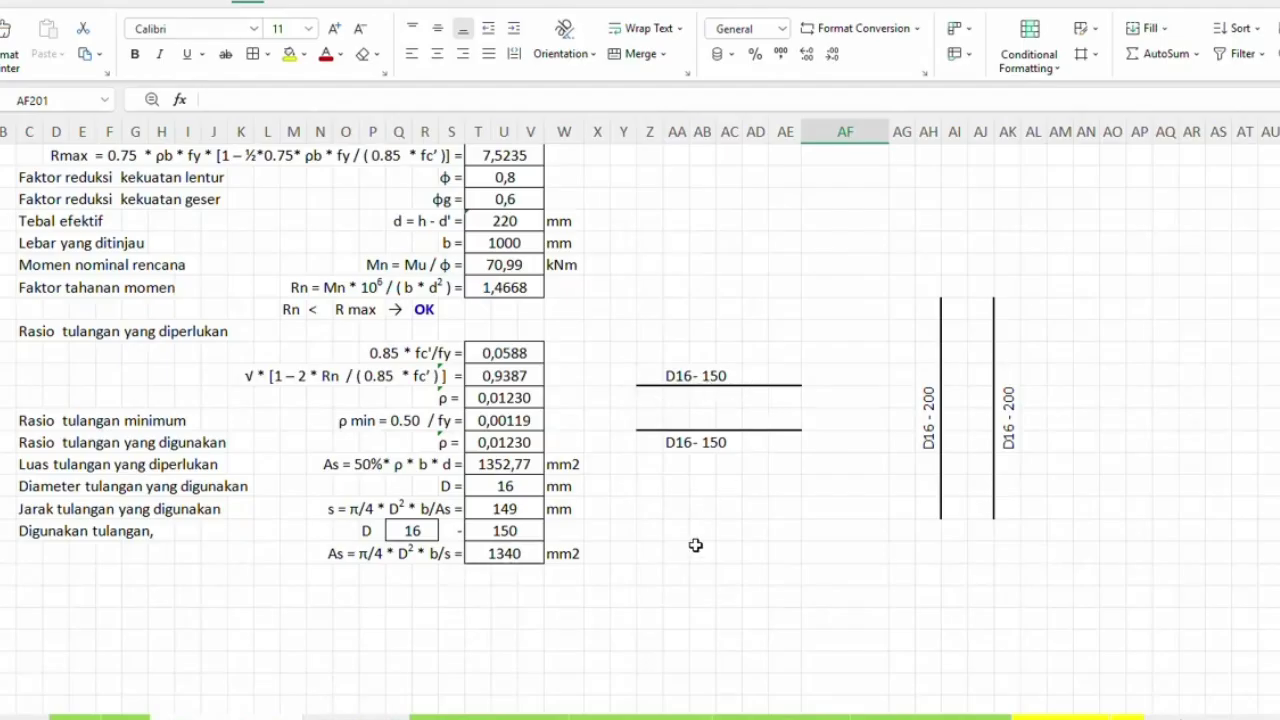
{"action": "scroll", "coordinate": [694, 543], "scroll_direction": "up", "scroll_amount": 2}
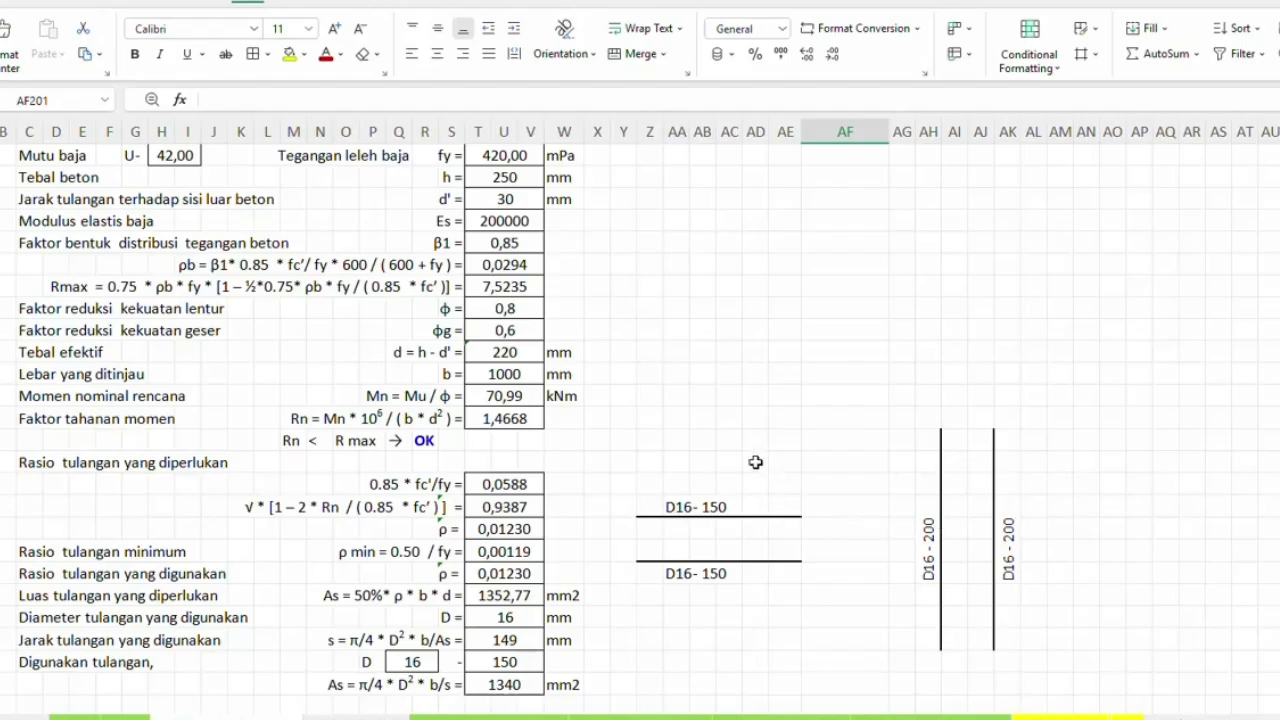
{"action": "scroll", "coordinate": [755, 462], "scroll_direction": "up", "scroll_amount": 3}
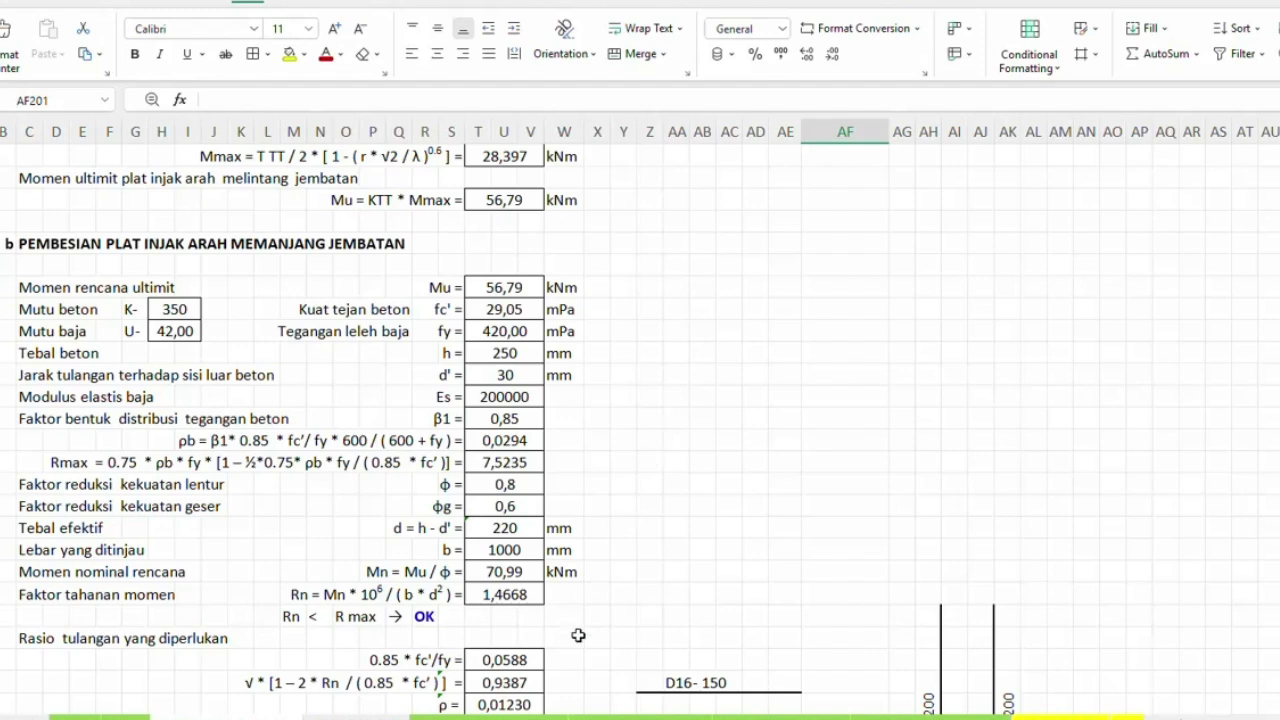
{"action": "scroll", "coordinate": [608, 574], "scroll_direction": "down", "scroll_amount": 2}
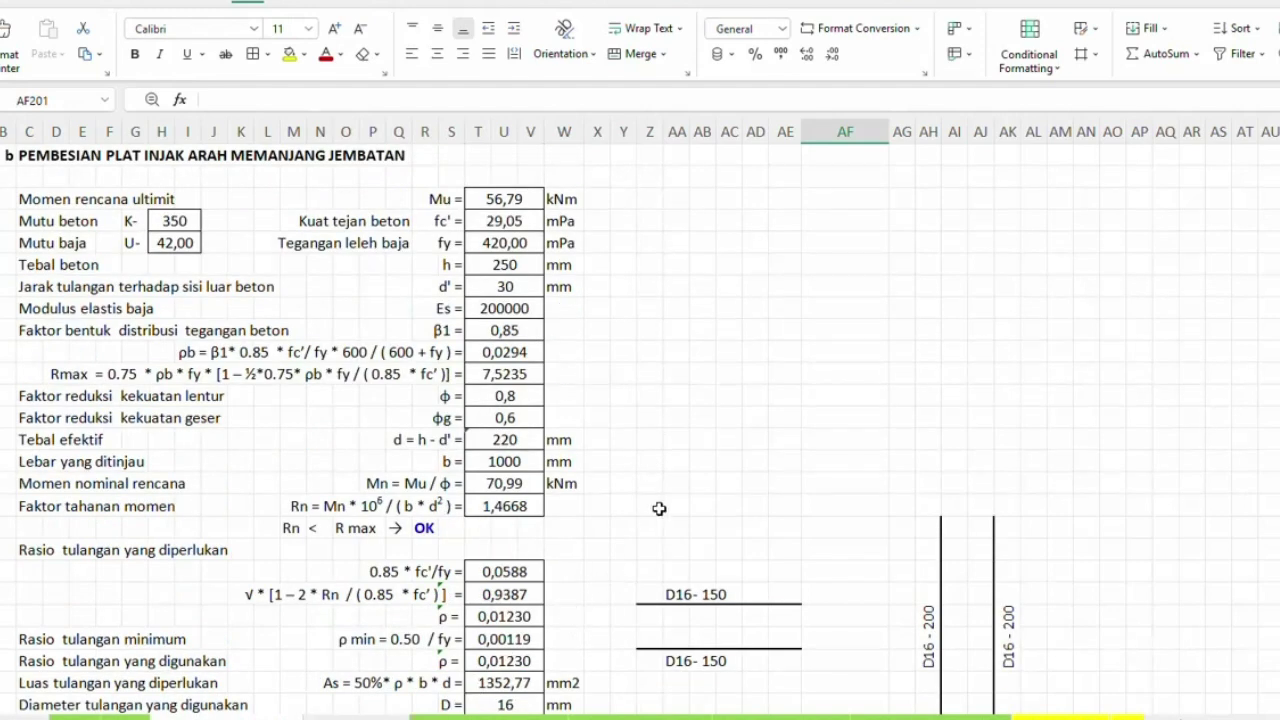
{"action": "scroll", "coordinate": [659, 508], "scroll_direction": "down", "scroll_amount": 2}
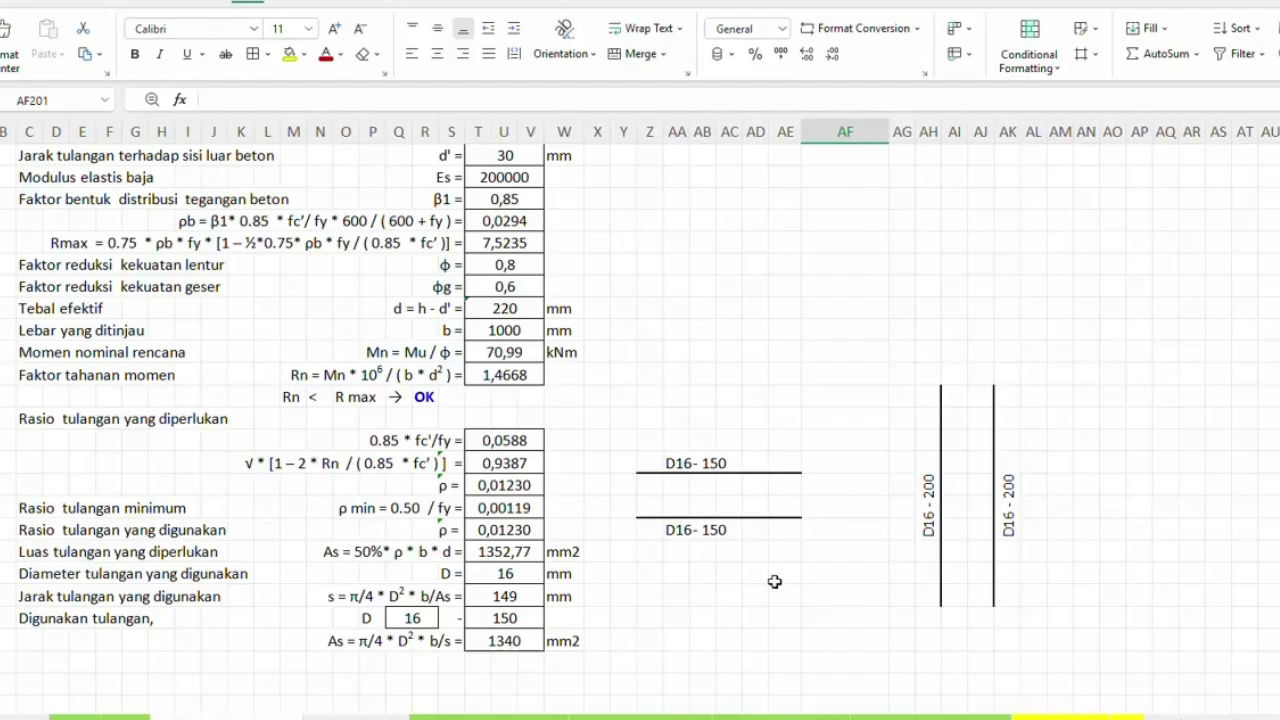
{"action": "scroll", "coordinate": [774, 581], "scroll_direction": "up", "scroll_amount": 2}
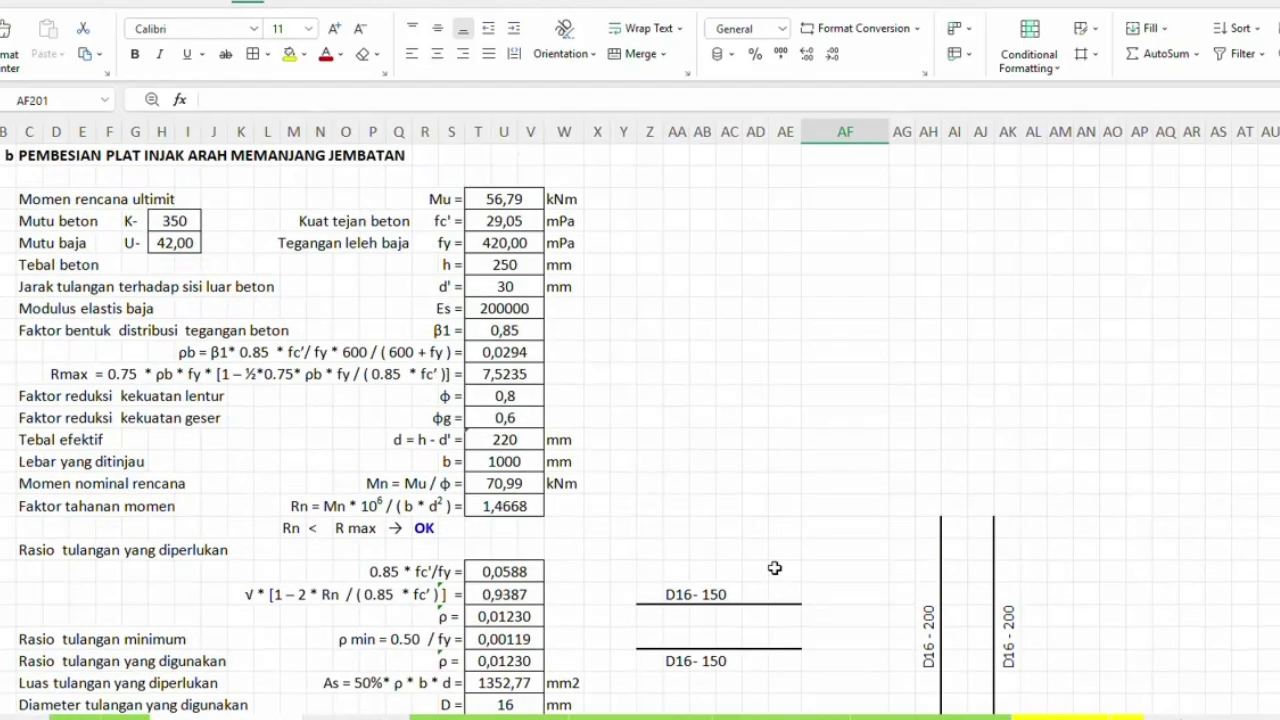
{"action": "scroll", "coordinate": [772, 565], "scroll_direction": "down", "scroll_amount": 2}
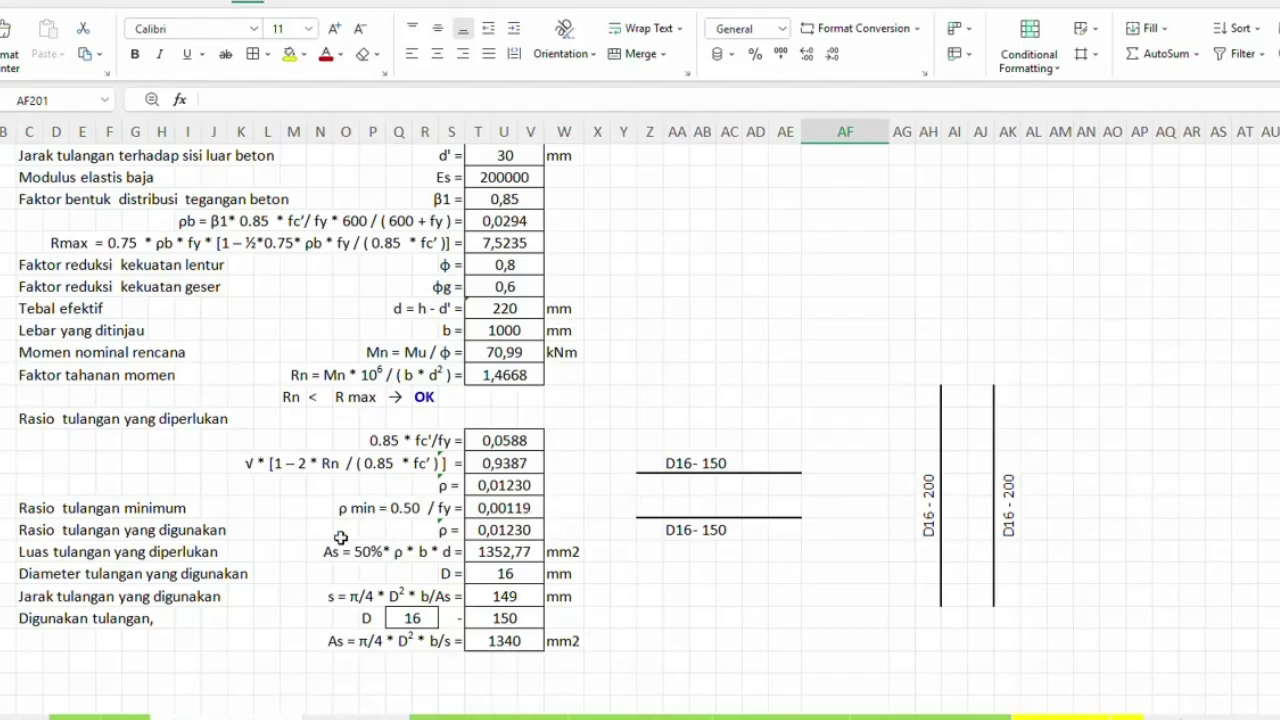
Recheck the truck load and MOMEN PADA PLAT INJAK inputs against the PEMBESIAN PLAT INJAK ARAH MEMANJANG JEMBATAN reinforcement calculation.
{"action": "scroll", "coordinate": [568, 640], "scroll_direction": "up", "scroll_amount": 3}
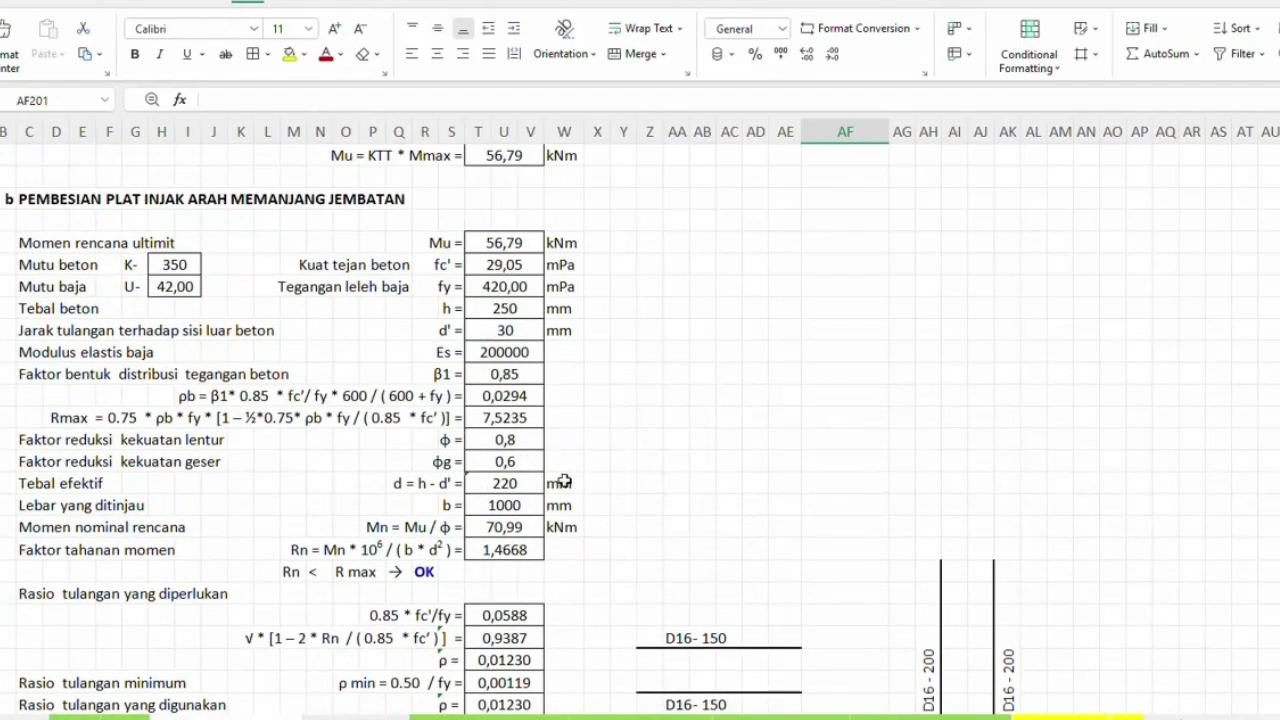
{"action": "scroll", "coordinate": [564, 480], "scroll_direction": "up", "scroll_amount": 3}
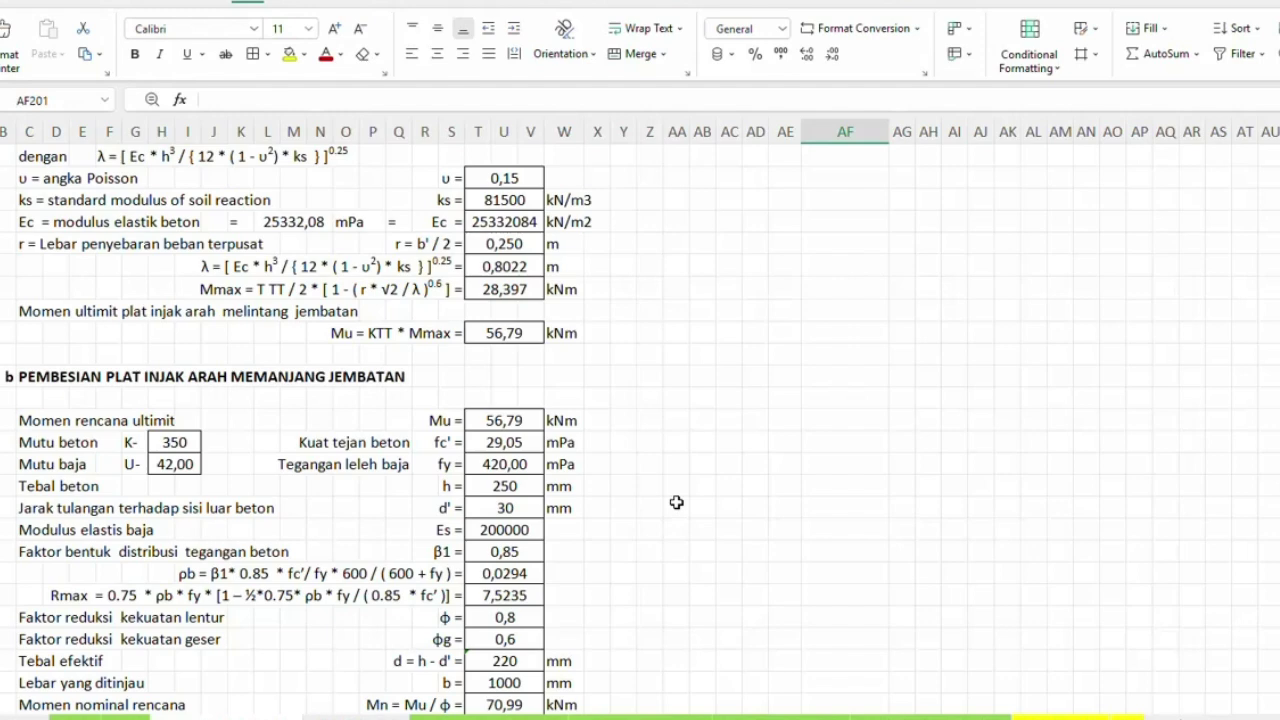
{"action": "scroll", "coordinate": [676, 502], "scroll_direction": "down", "scroll_amount": 8}
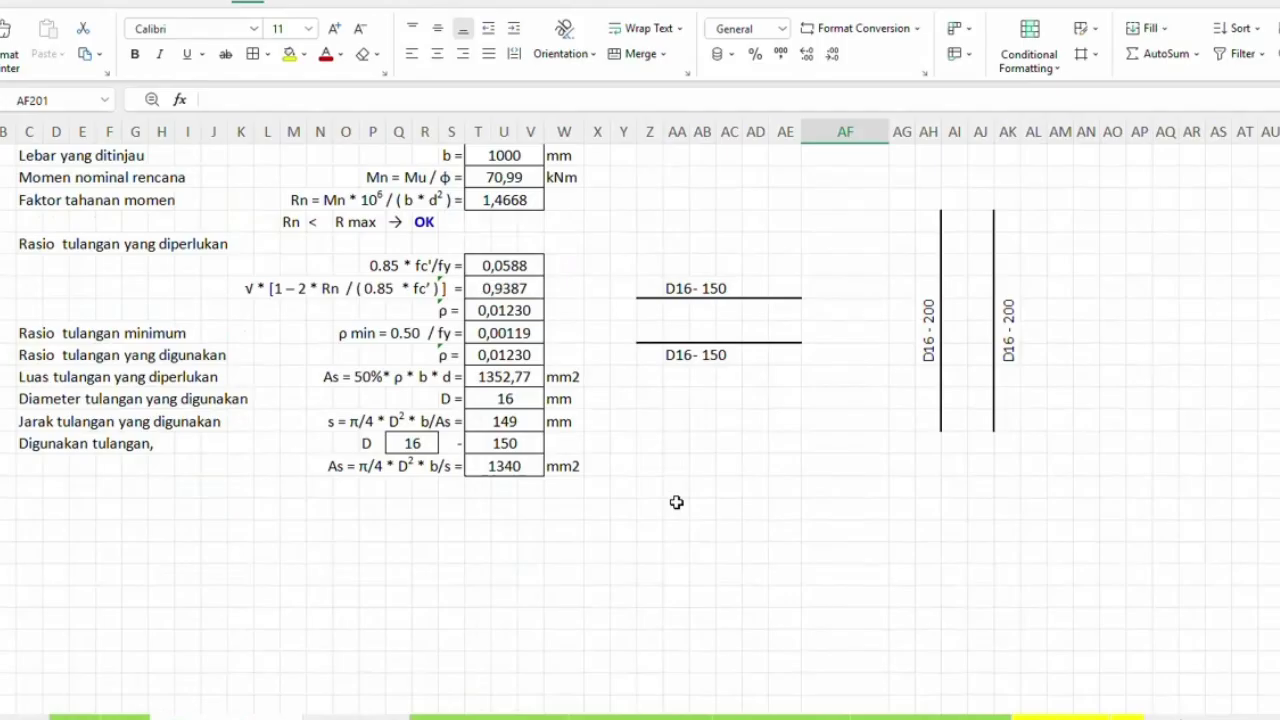
{"action": "scroll", "coordinate": [676, 502], "scroll_direction": "up", "scroll_amount": 10}
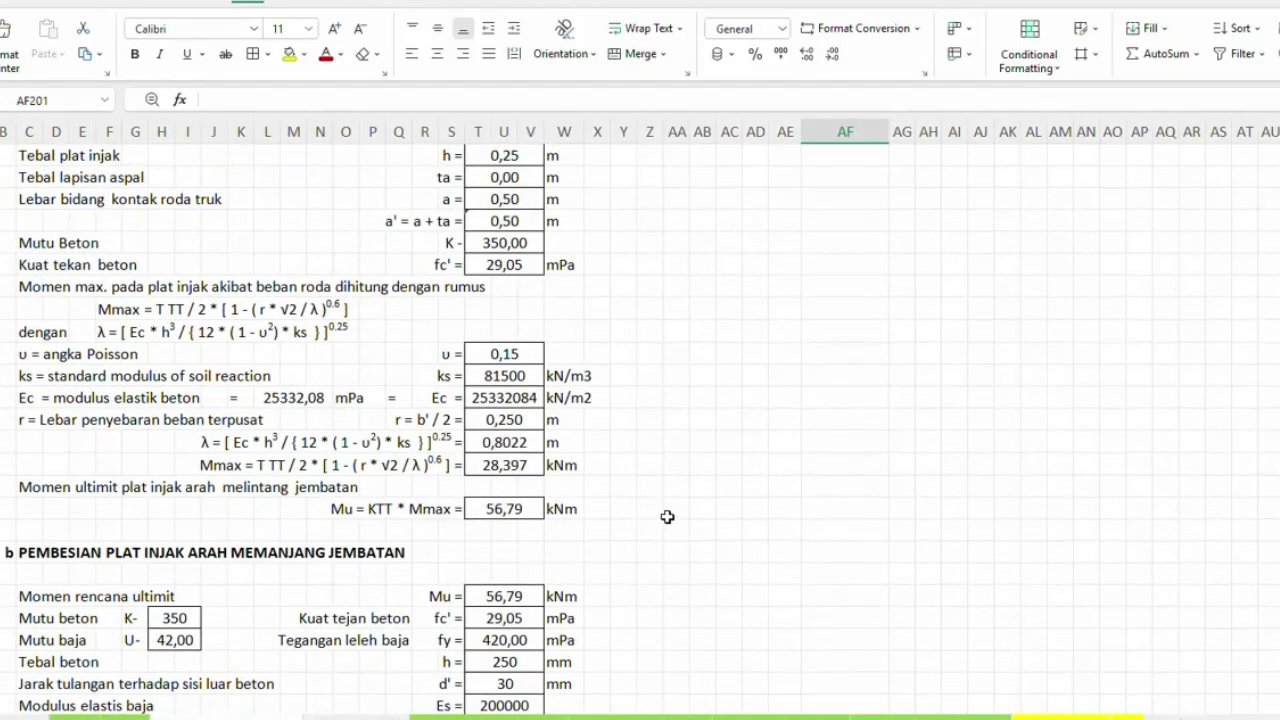
{"action": "scroll", "coordinate": [667, 516], "scroll_direction": "up", "scroll_amount": 1}
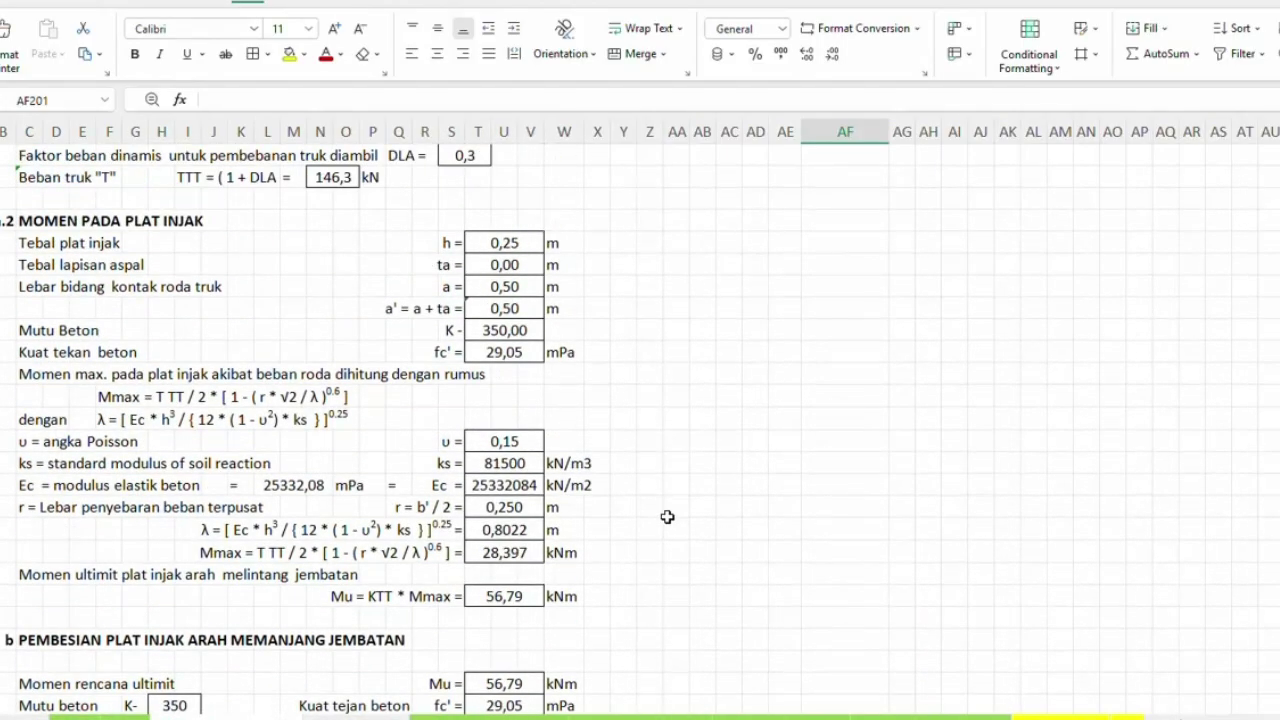
{"action": "scroll", "coordinate": [667, 516], "scroll_direction": "up", "scroll_amount": 1}
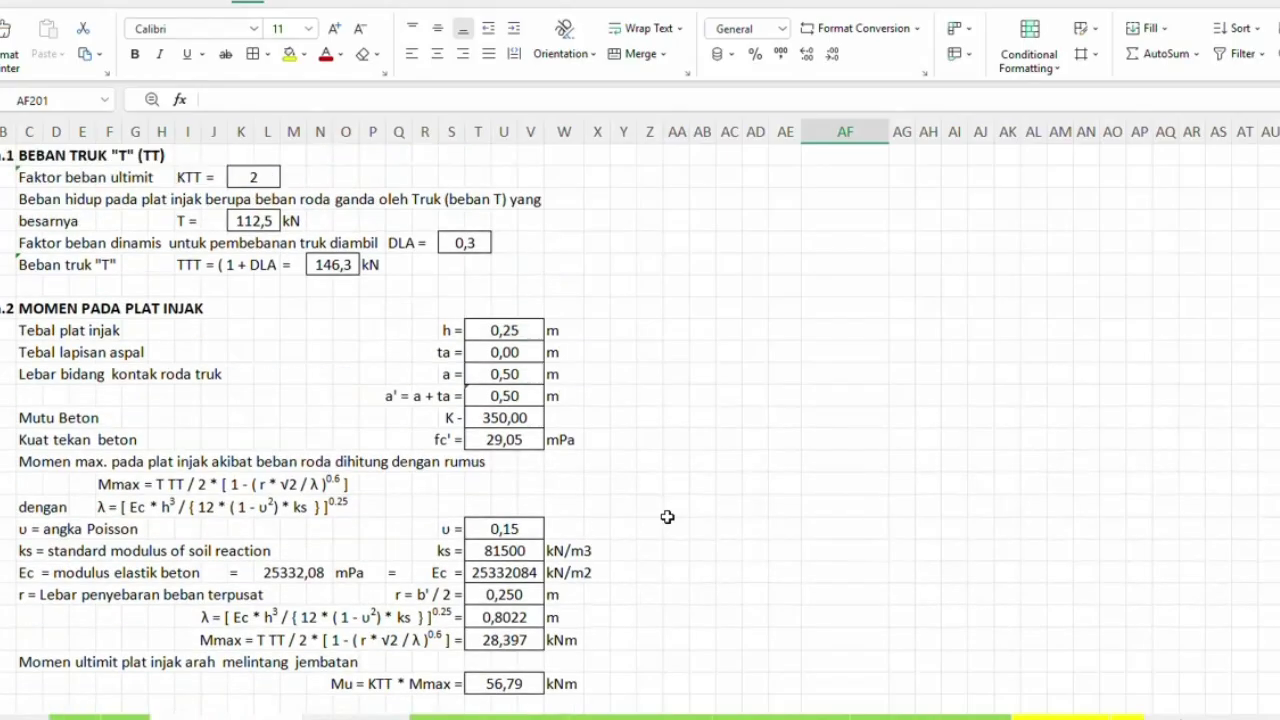
{"action": "scroll", "coordinate": [667, 516], "scroll_direction": "down", "scroll_amount": 6}
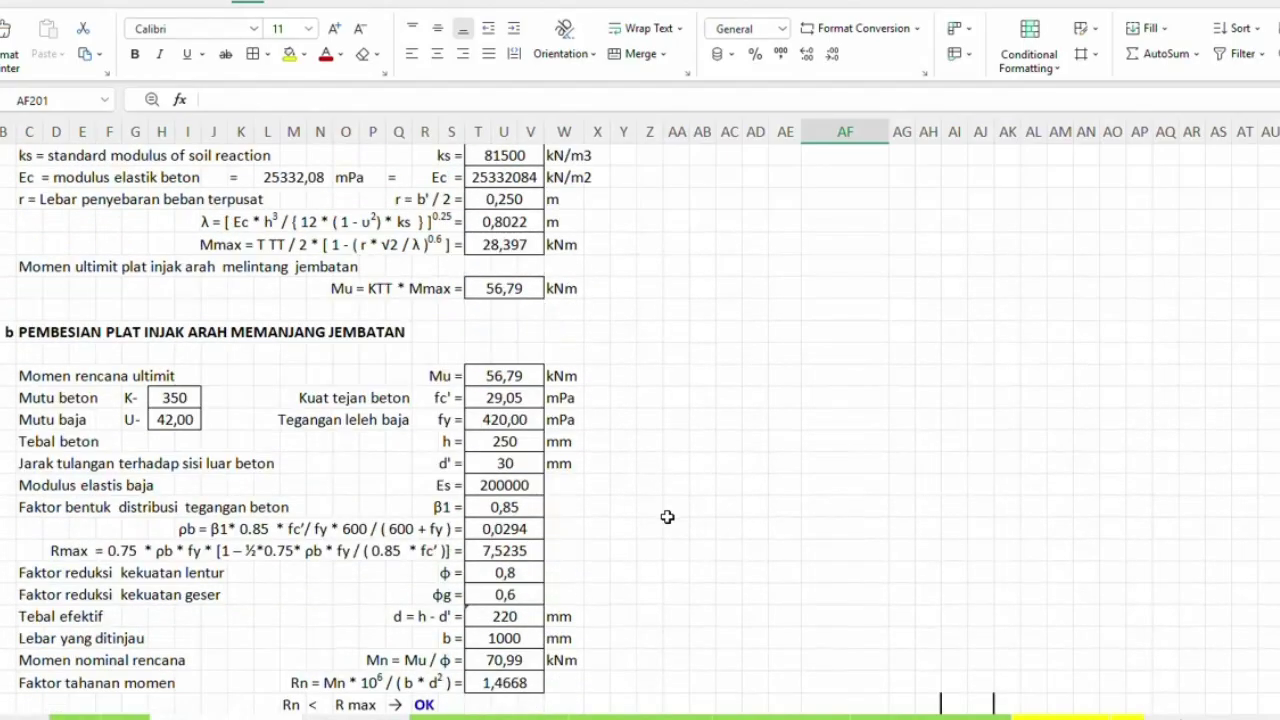
{"action": "scroll", "coordinate": [667, 516], "scroll_direction": "down", "scroll_amount": 5}
{"action": "scroll", "coordinate": [662, 528], "scroll_direction": "up", "scroll_amount": 3}
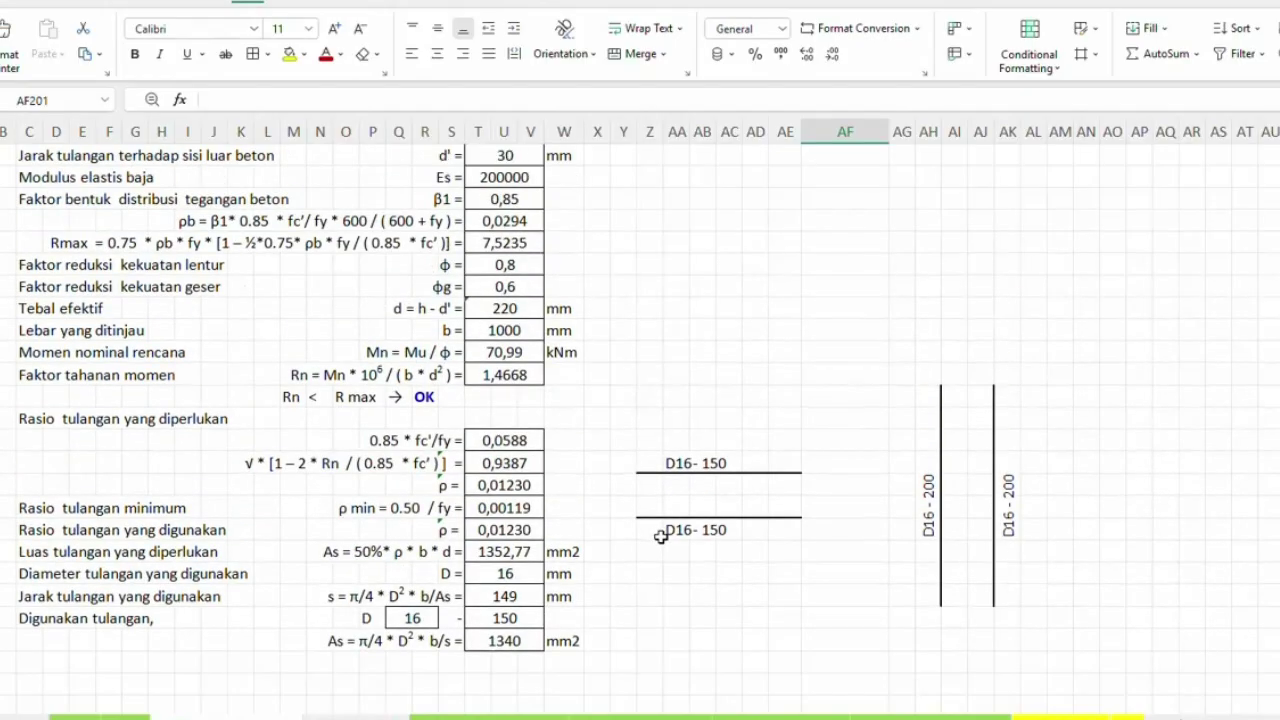